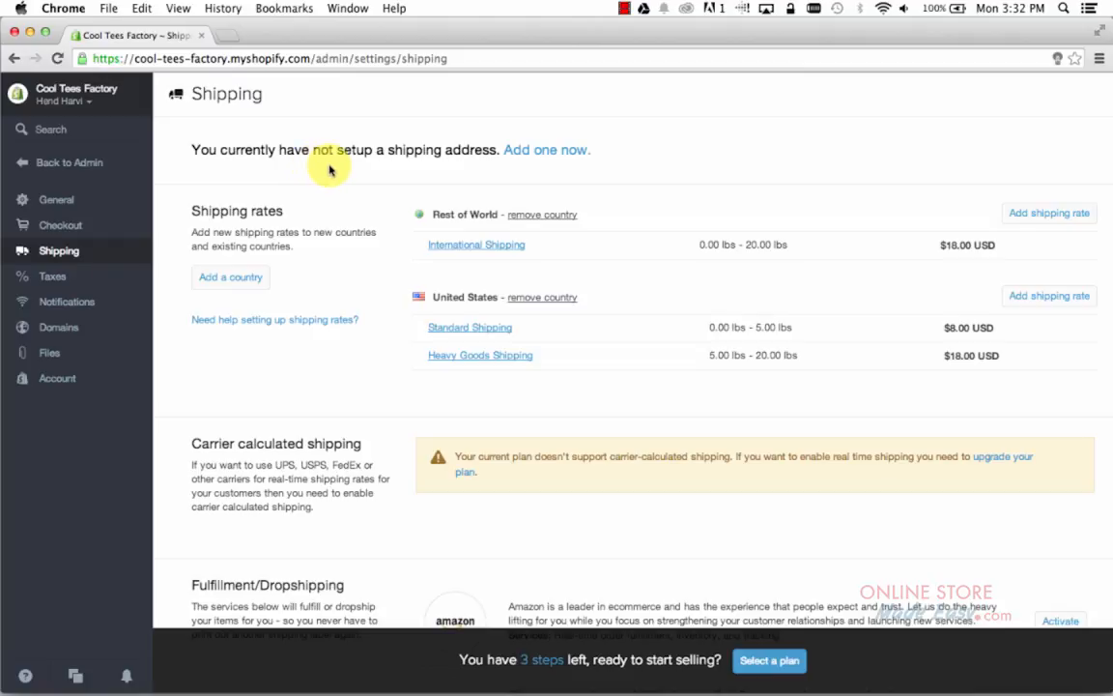
View the carrier shipping address form and close it without creating an address.
click(545, 152)
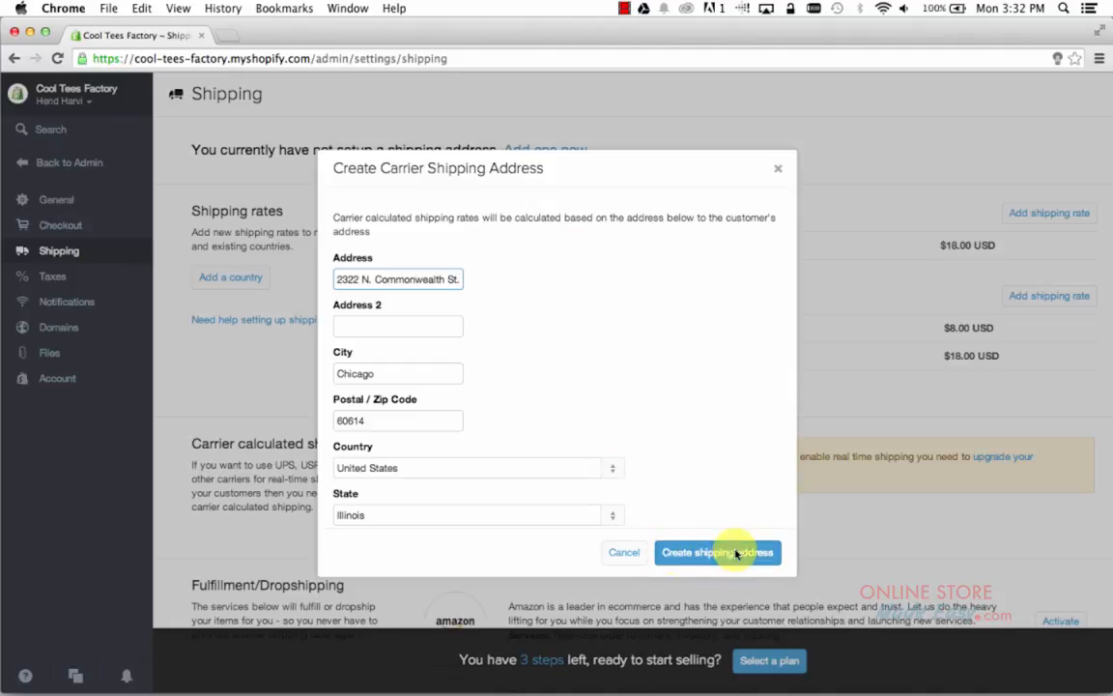
click(777, 169)
Remove Rest of World from the list of shipping countries.
scroll(343, 212, down, 2)
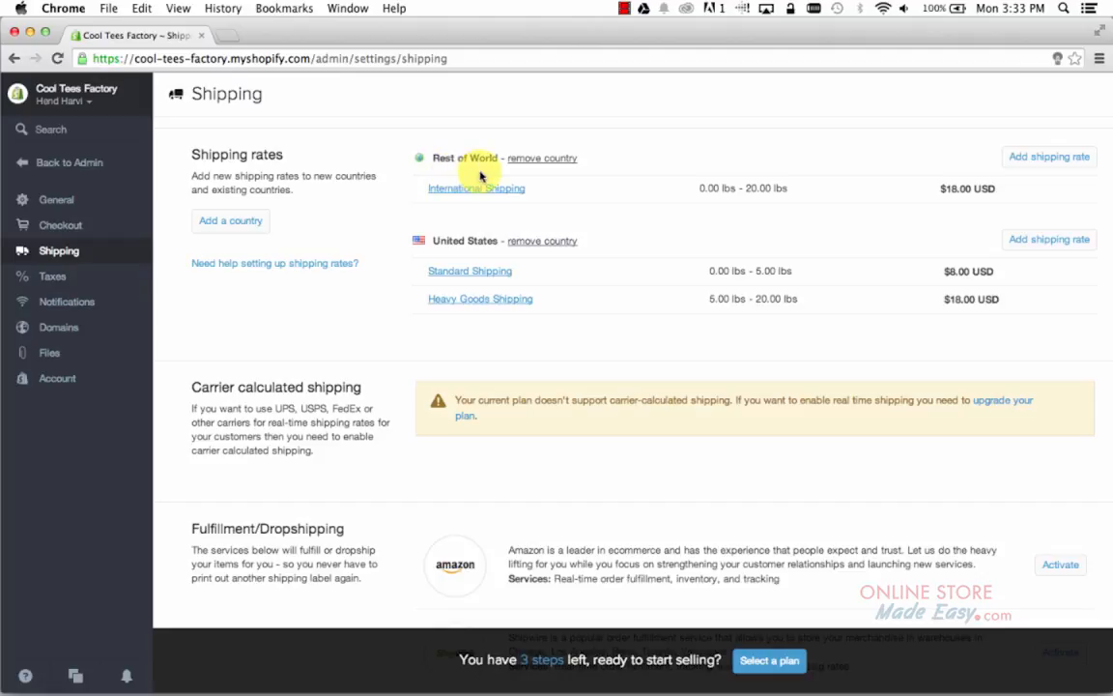
click(569, 161)
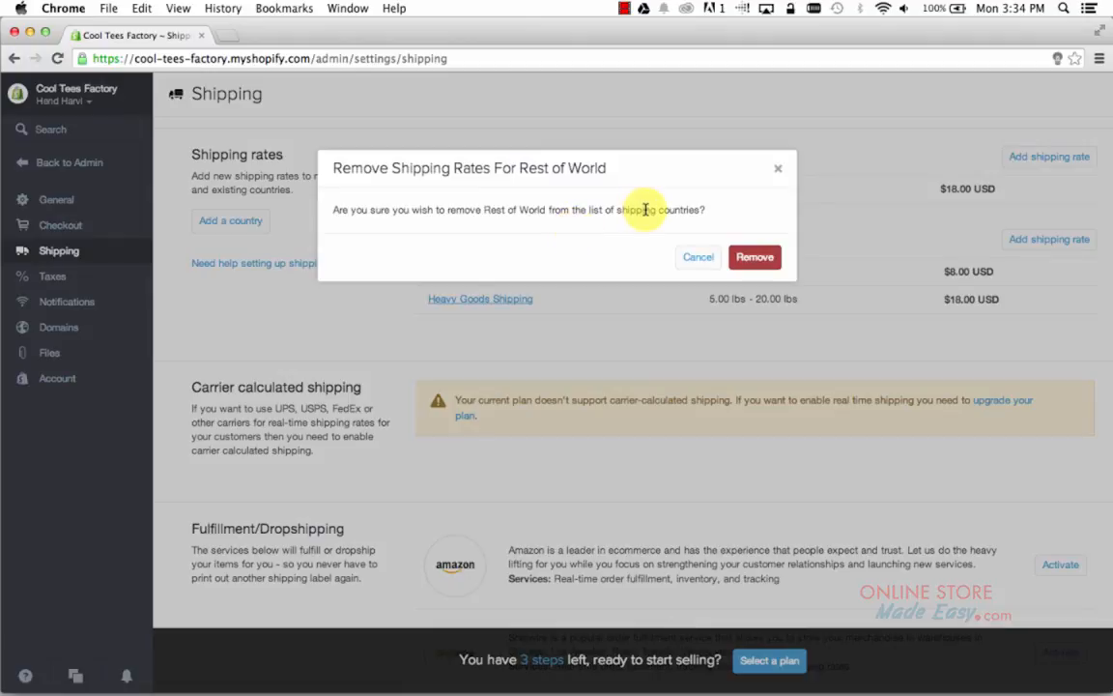
click(758, 258)
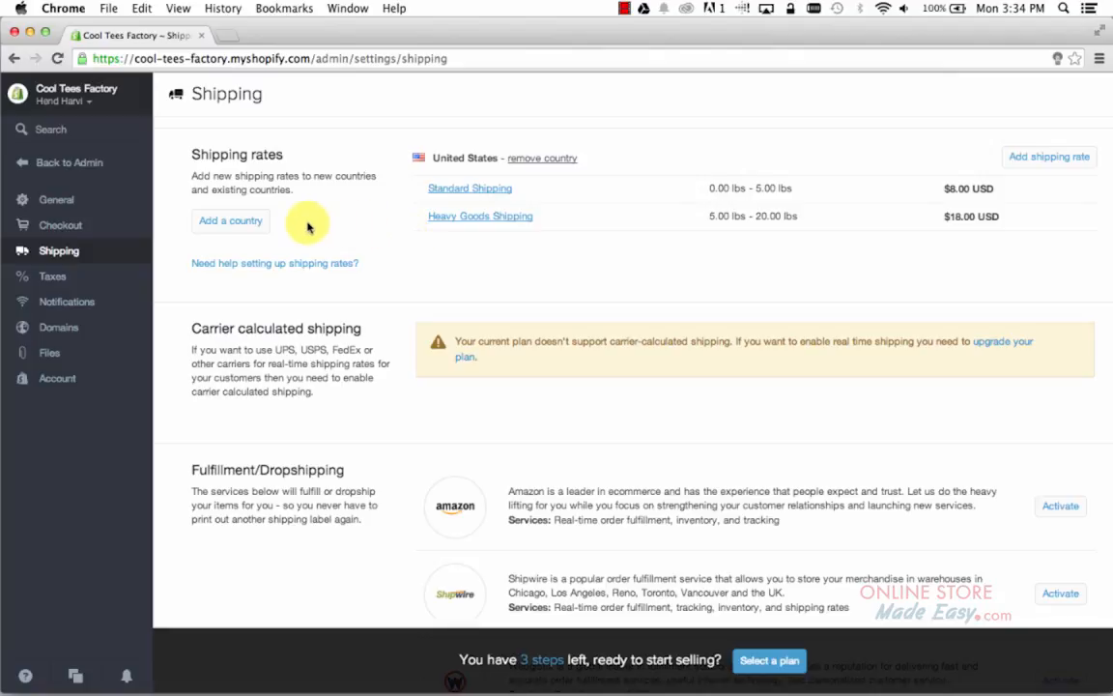
Add Canada to the list of shipping countries.
click(244, 227)
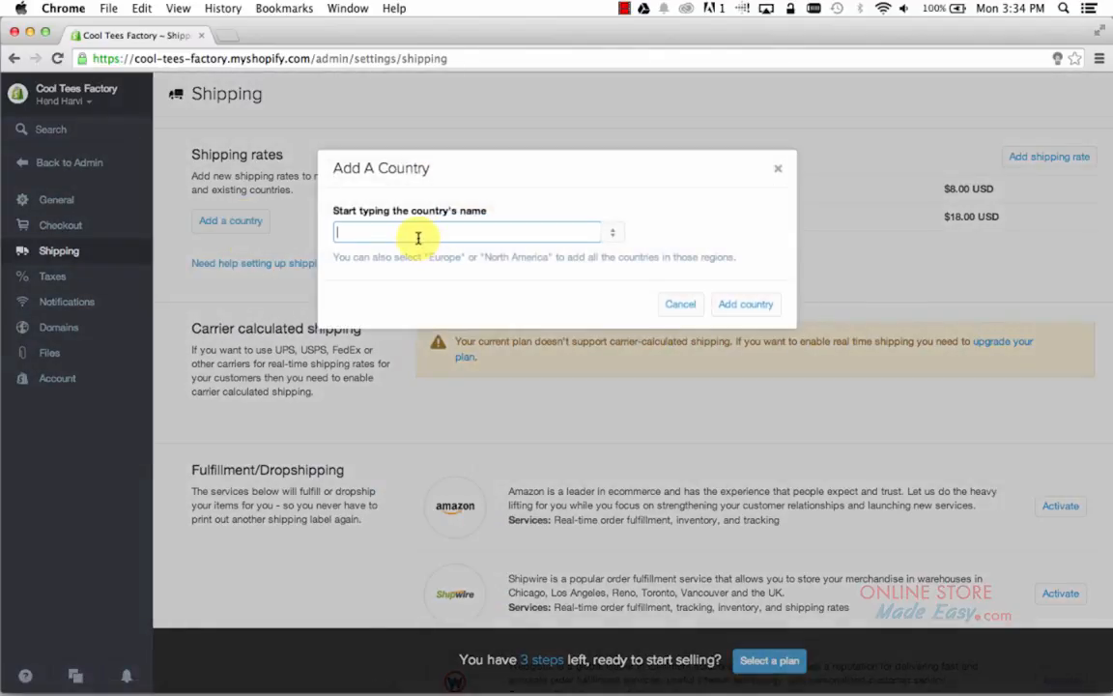
text(ca)
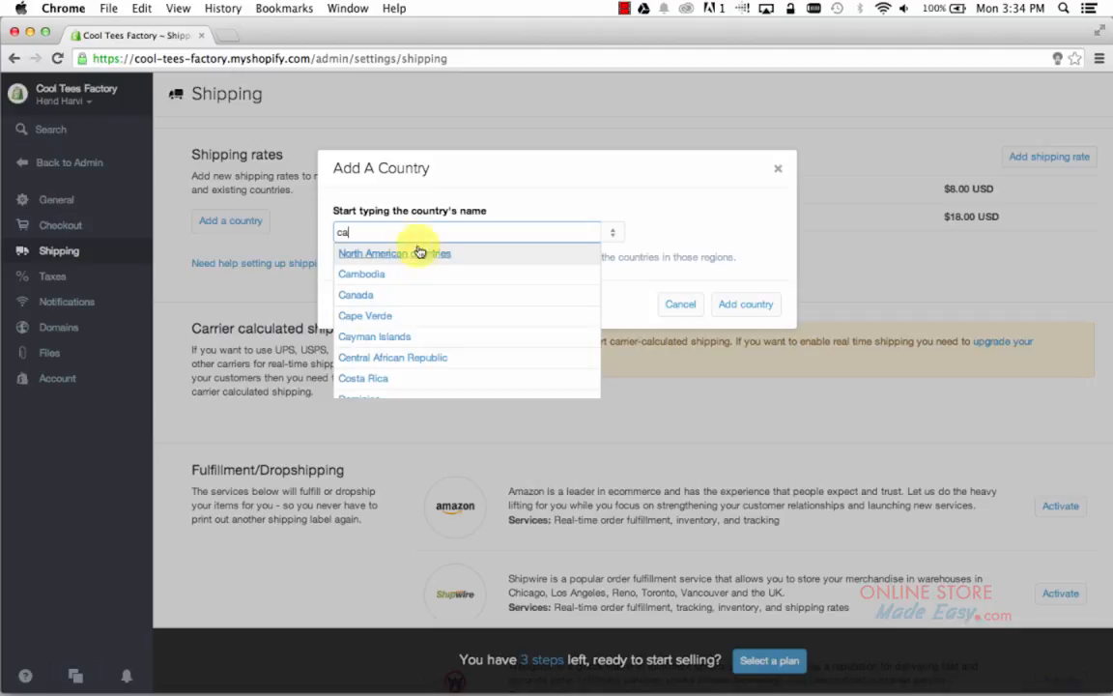
click(359, 296)
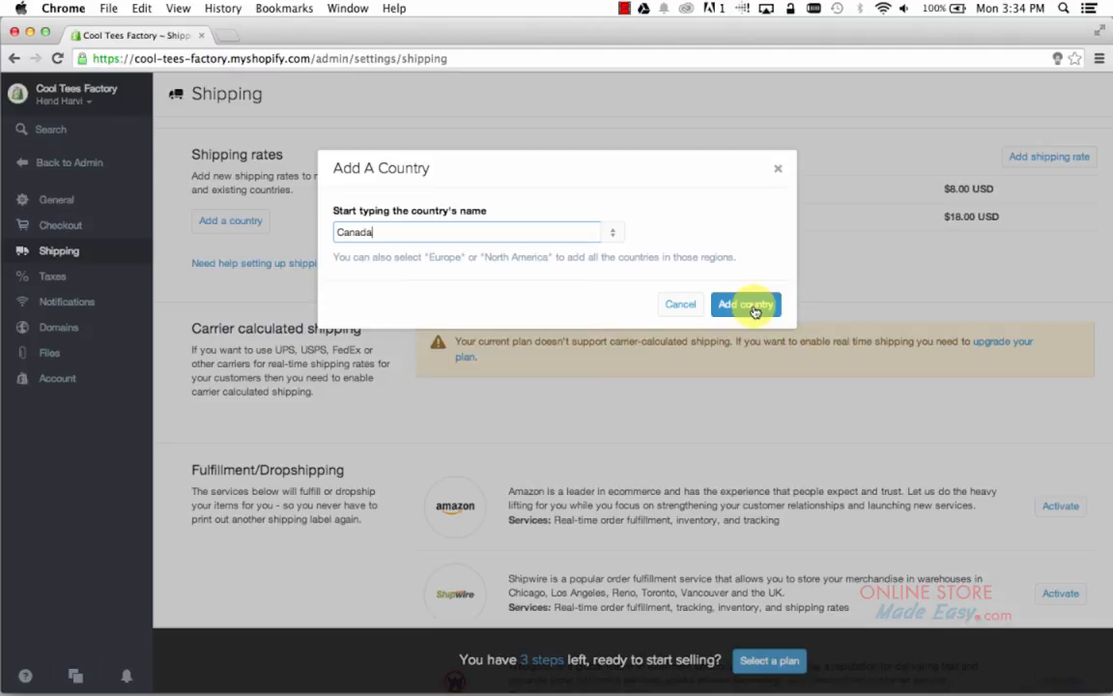
click(749, 305)
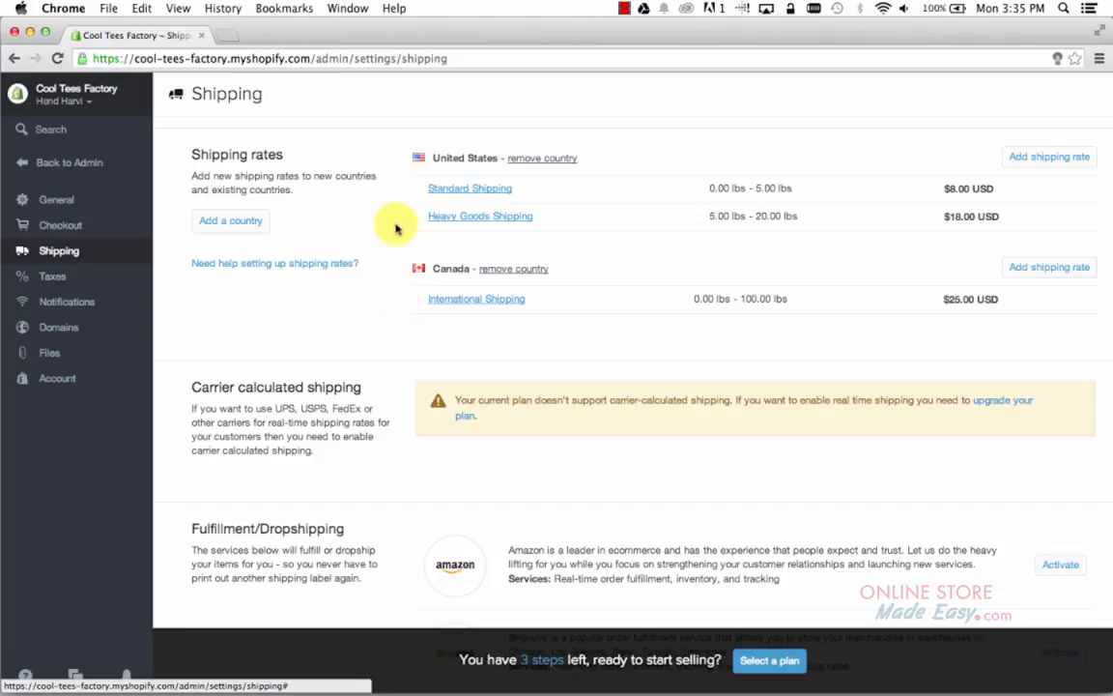
click(245, 221)
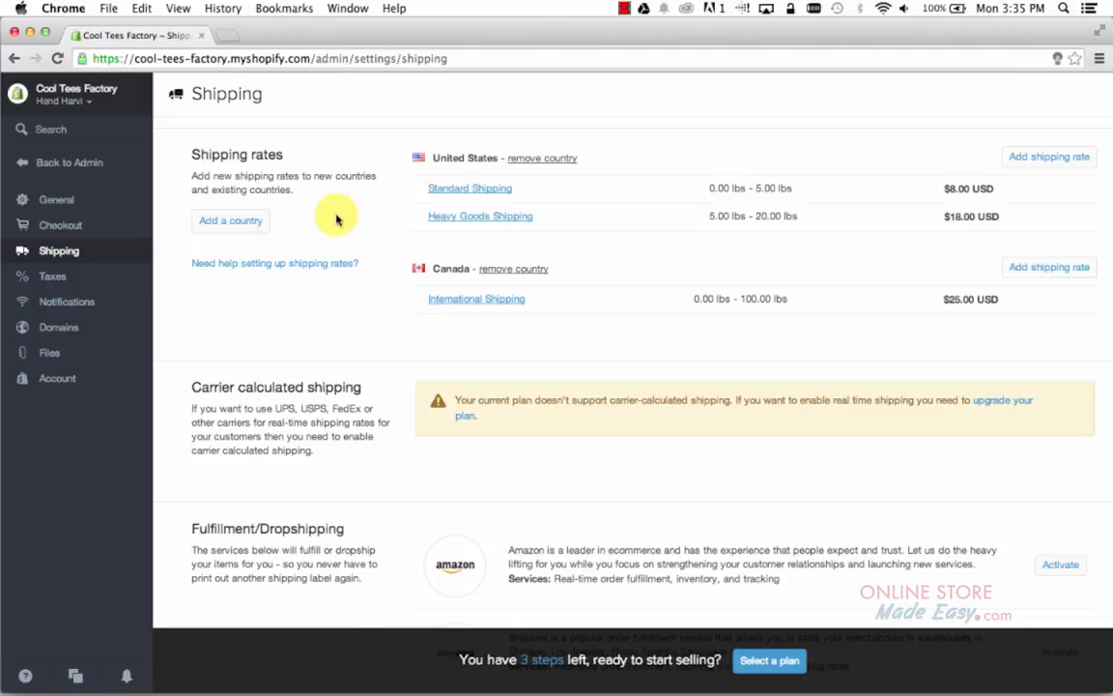
click(232, 223)
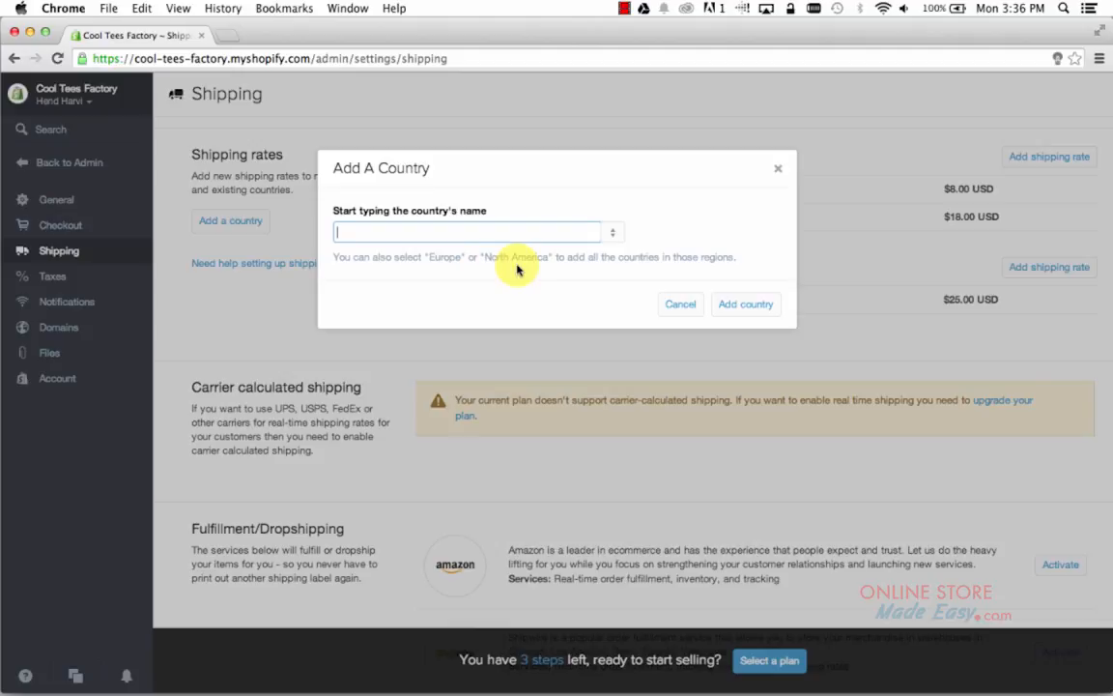
click(779, 171)
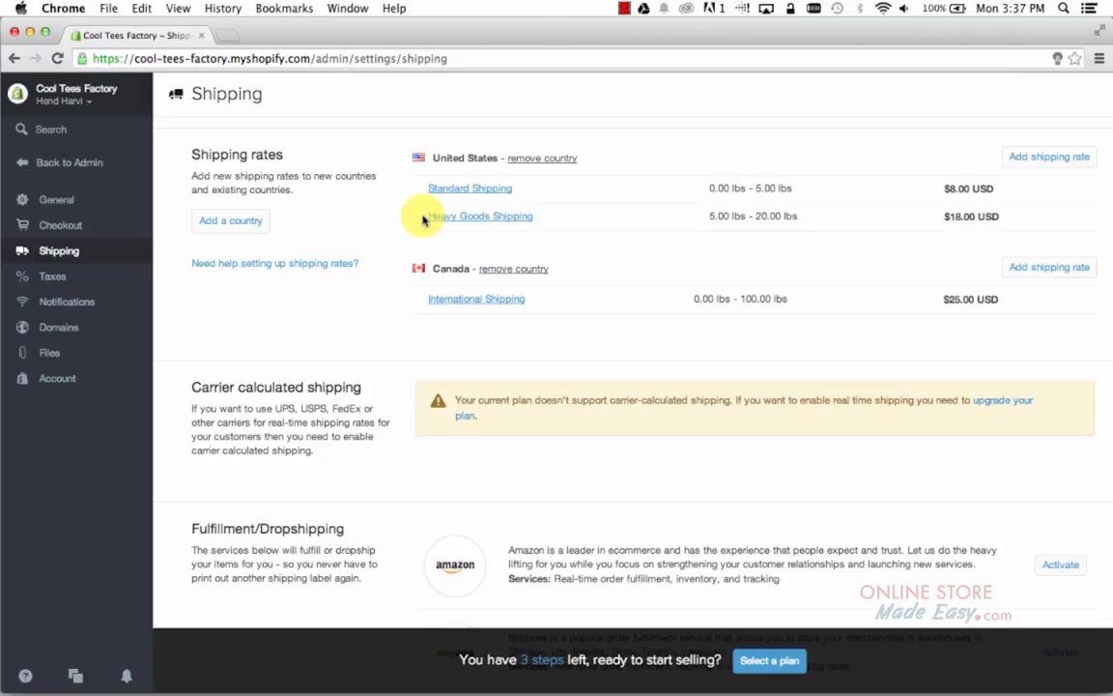
Open the United States Standard Shipping rate for editing and keep its criteria based on order weight.
click(474, 190)
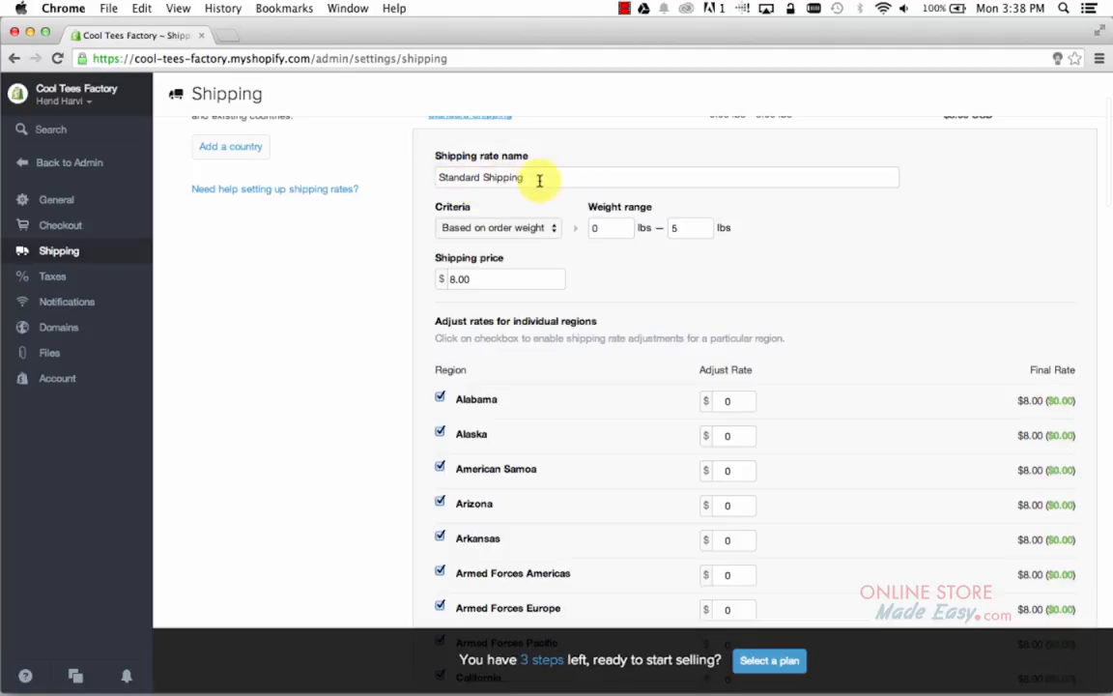
scroll(540, 180, up, 2)
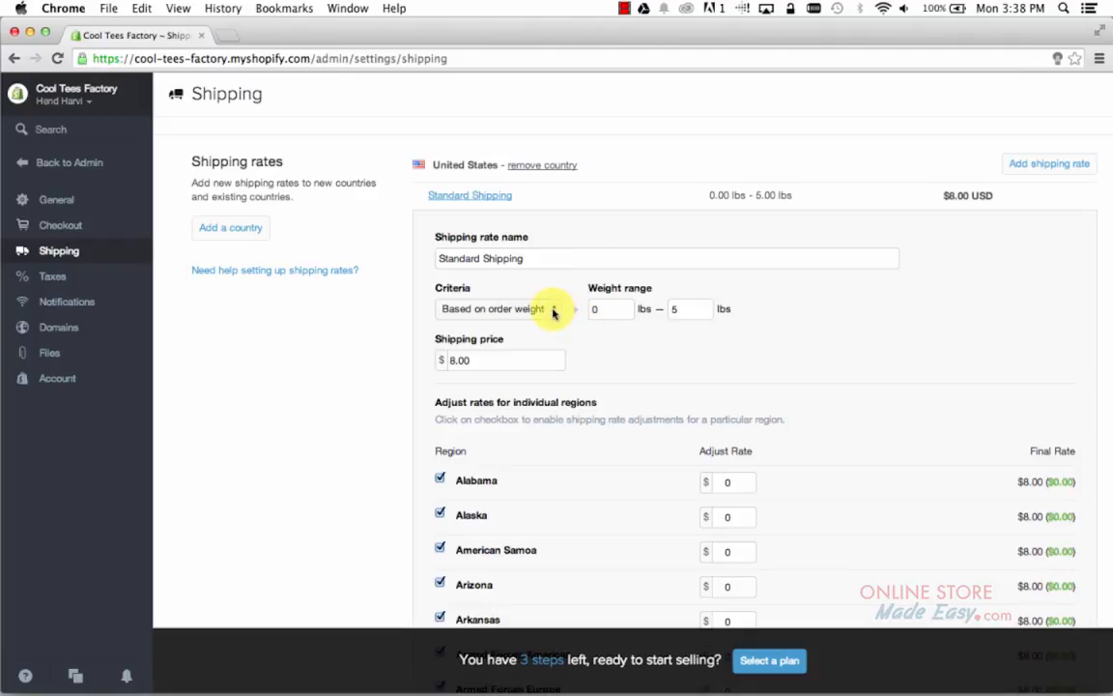
click(554, 311)
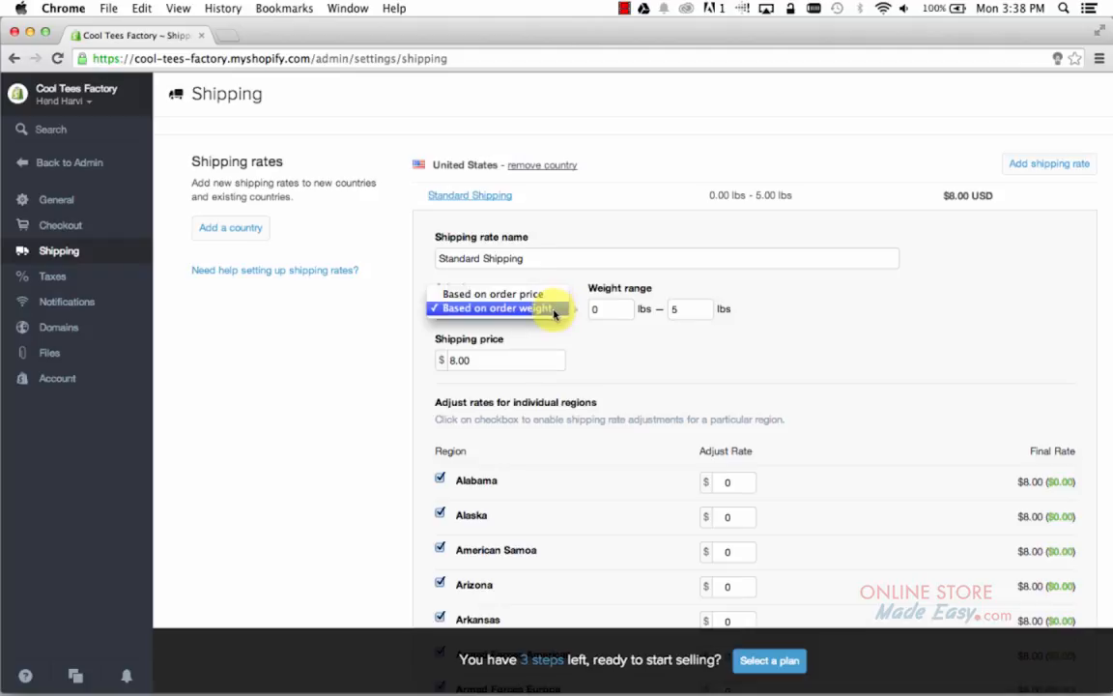
click(554, 309)
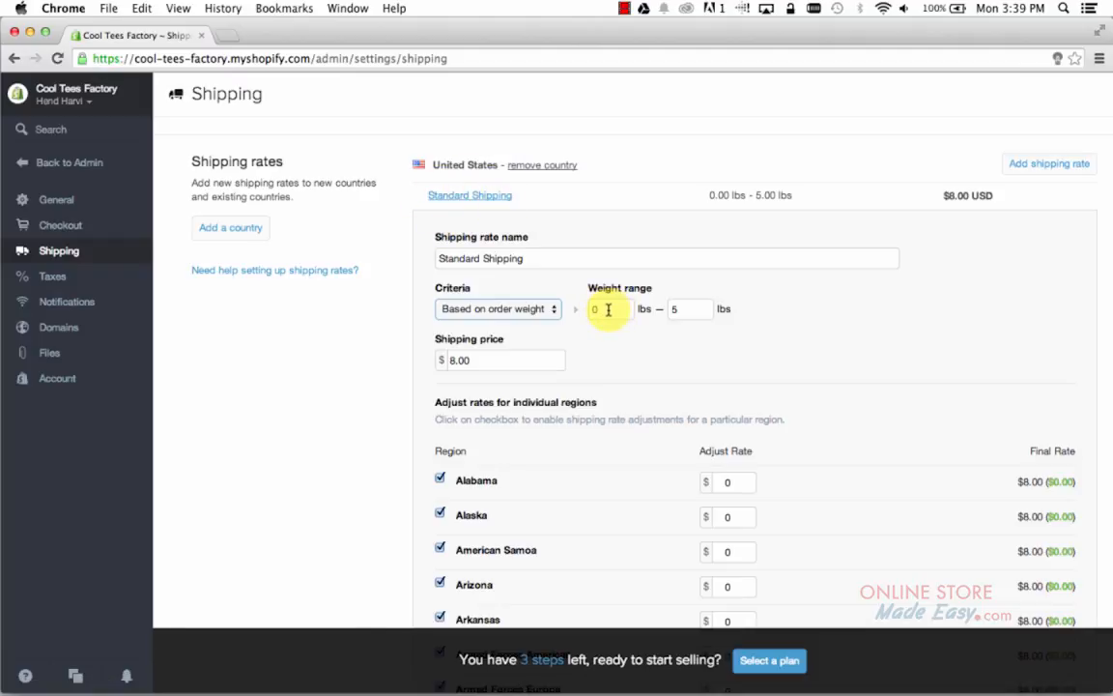
scroll(676, 309, down, 2)
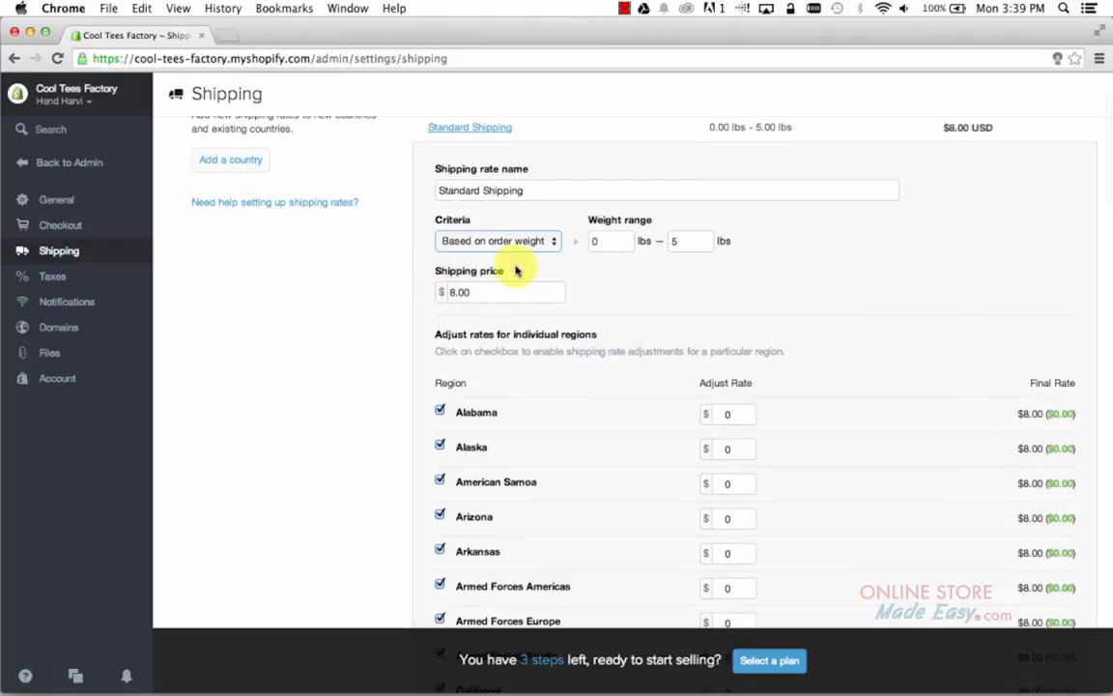
click(482, 292)
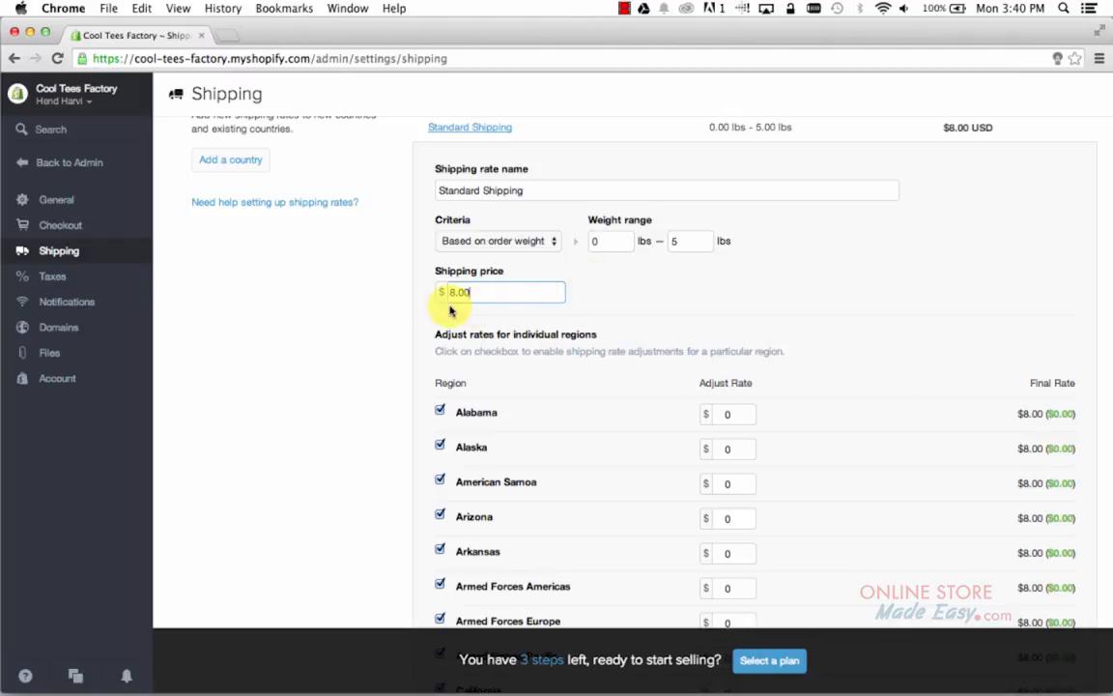
click(607, 302)
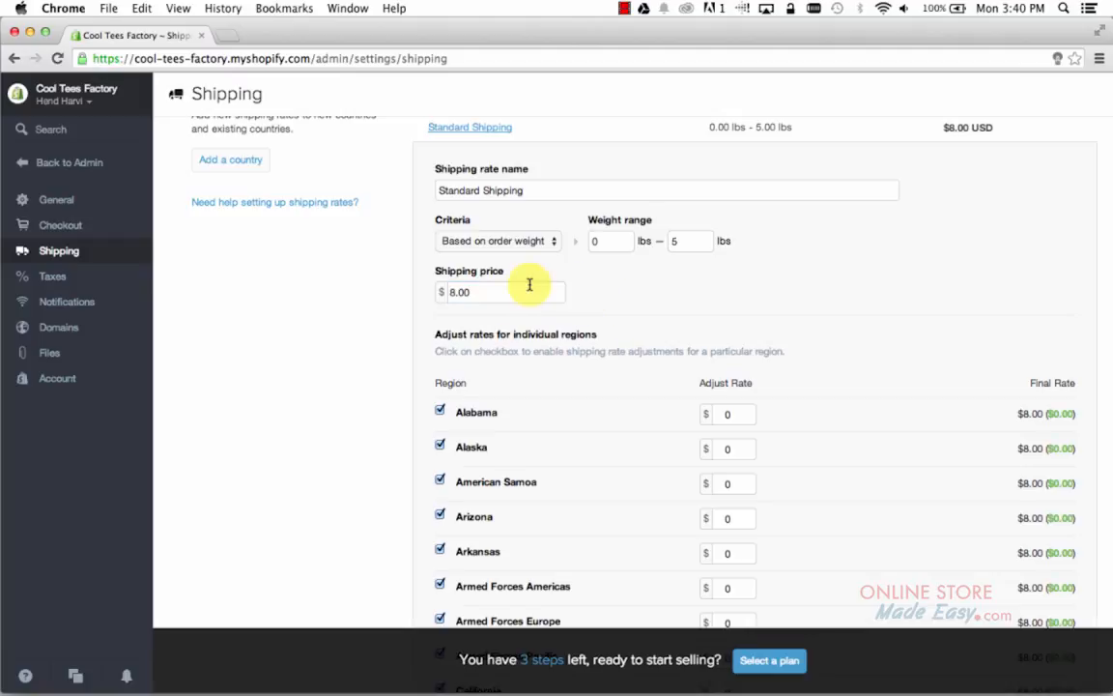
Disable Standard Shipping for the Alabama region and enable it again.
scroll(678, 292, down, 3)
scroll(678, 292, down, 1)
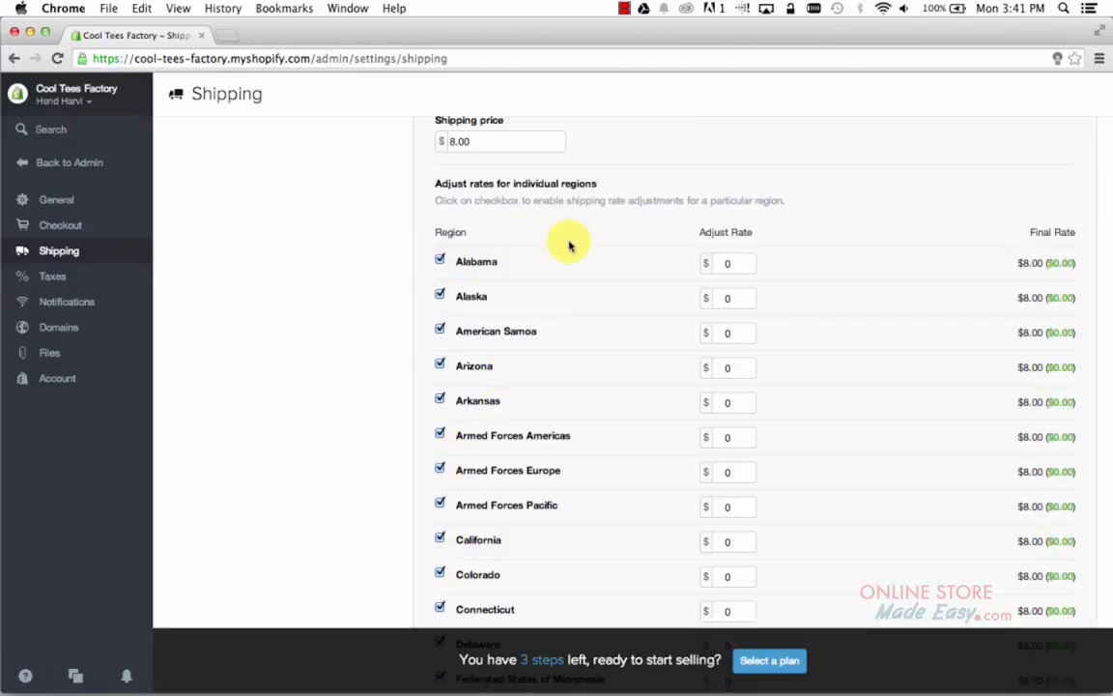
click(441, 261)
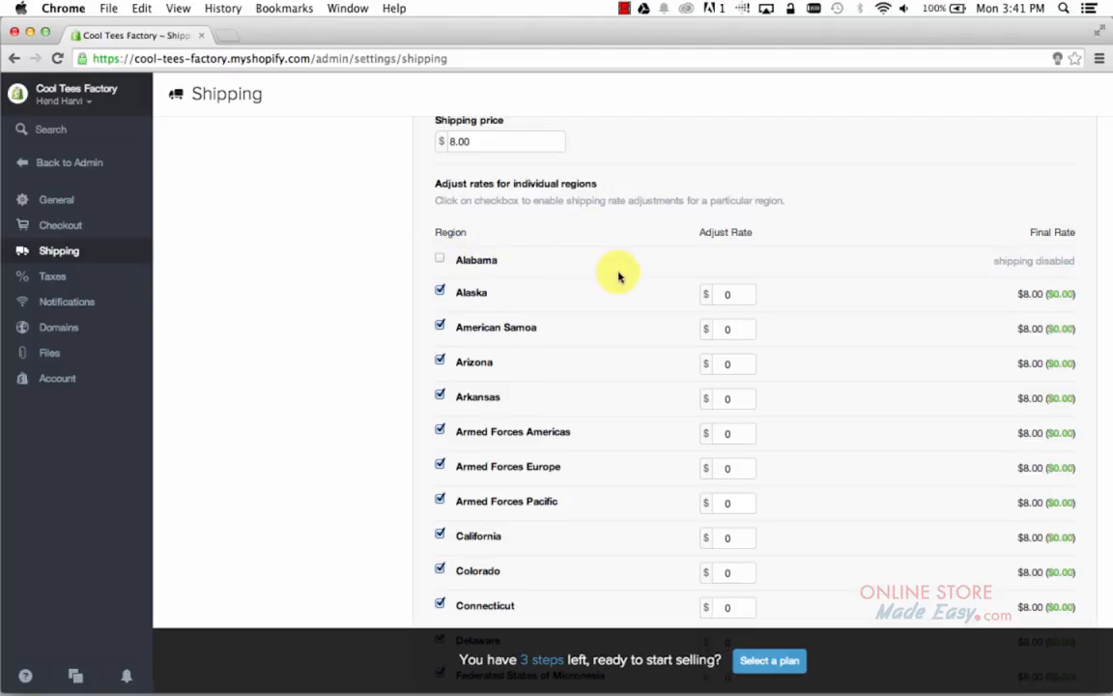
click(516, 262)
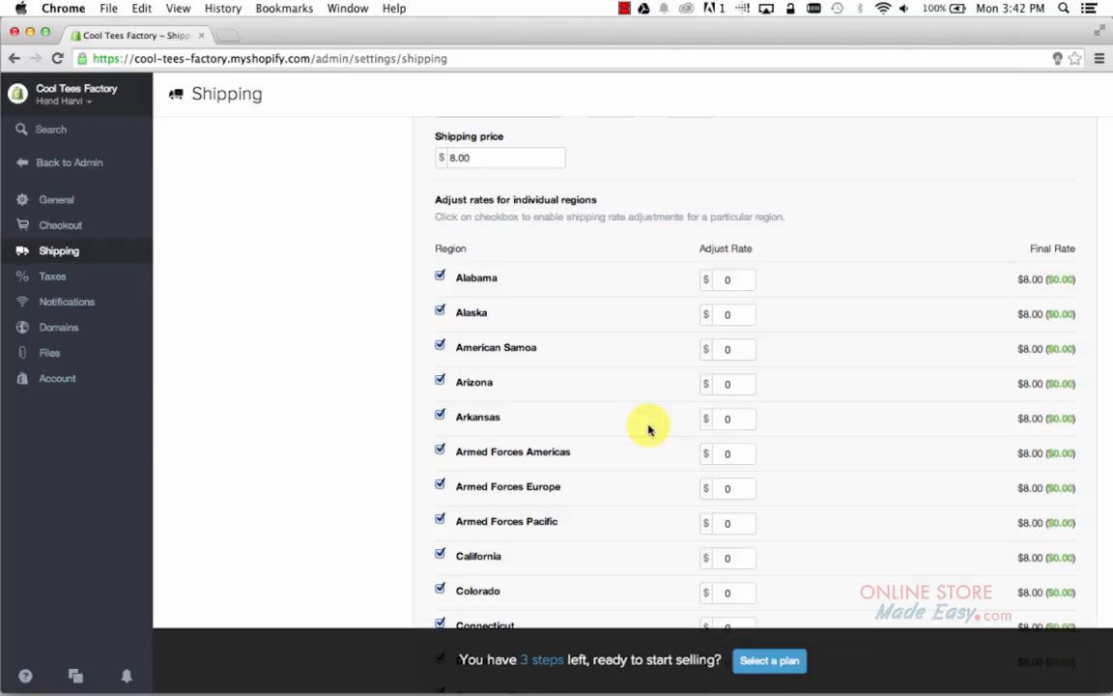
Set California's rate adjustment to $7 and save the Standard Shipping rate.
click(752, 555)
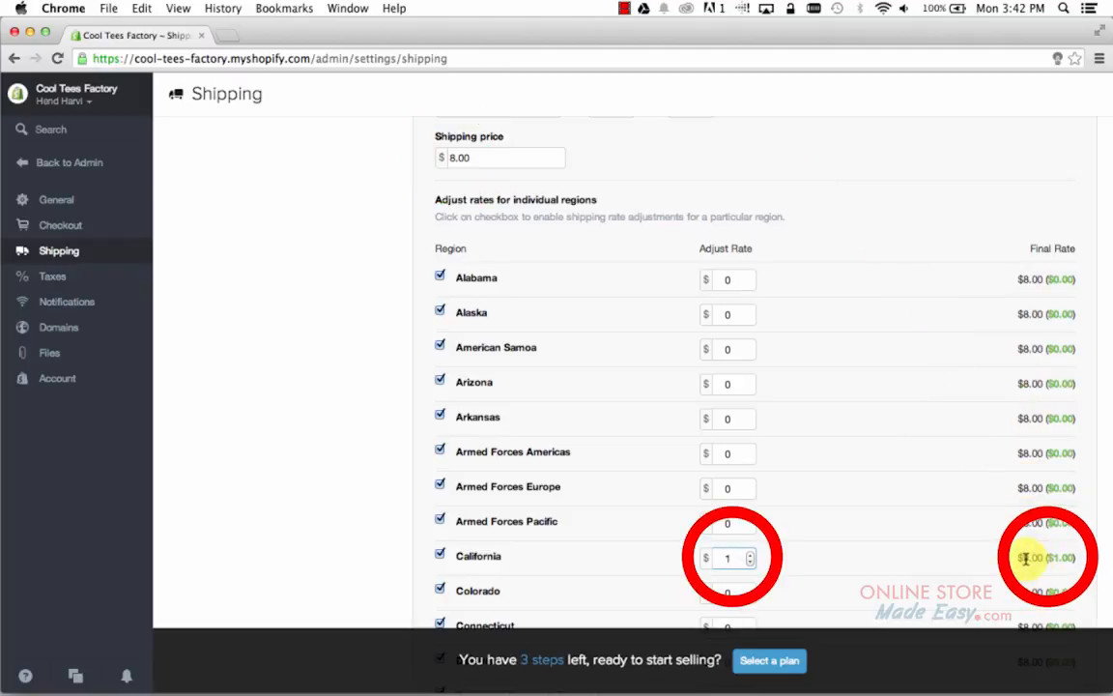
click(752, 555)
click(752, 555)
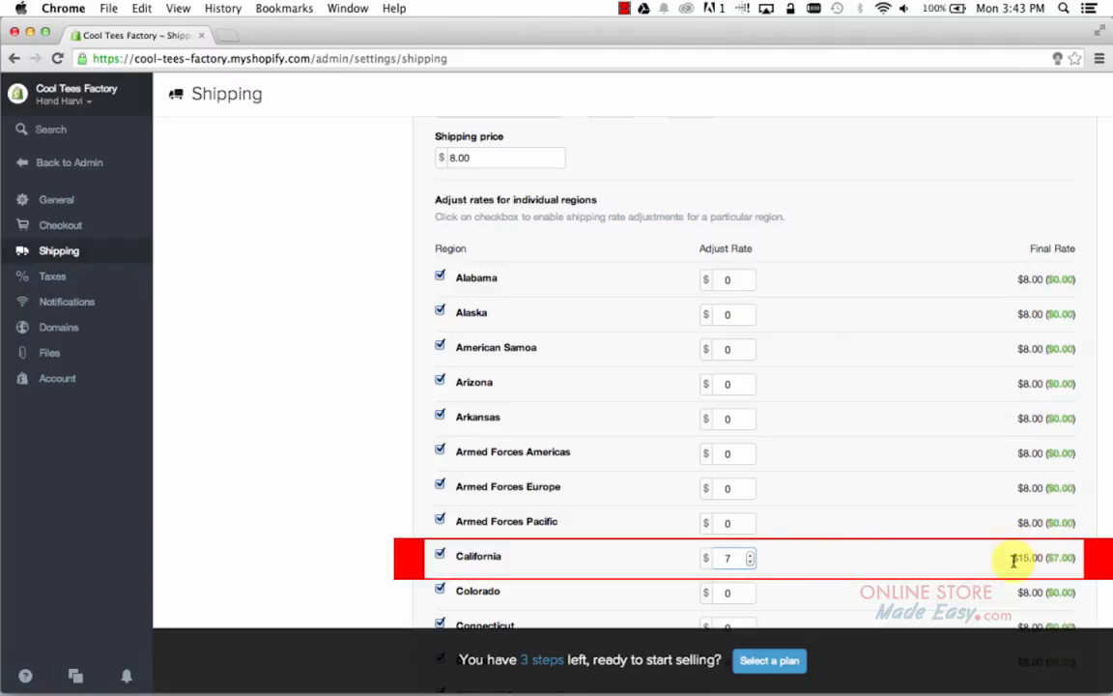
scroll(1015, 573, up, 3)
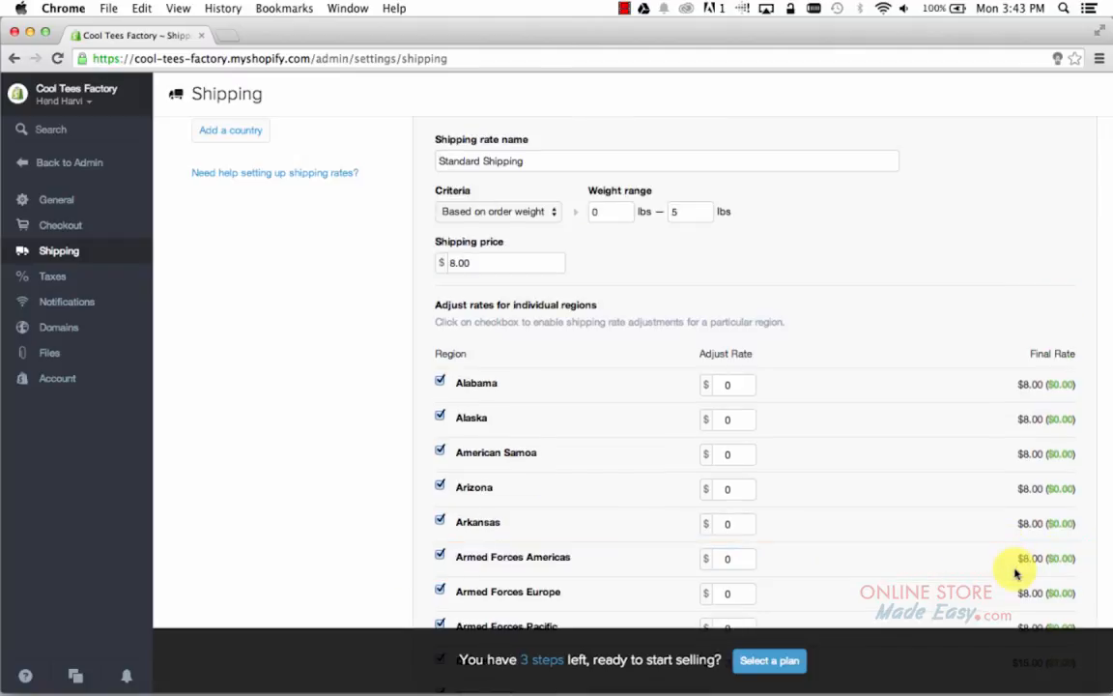
scroll(1015, 573, down, 15)
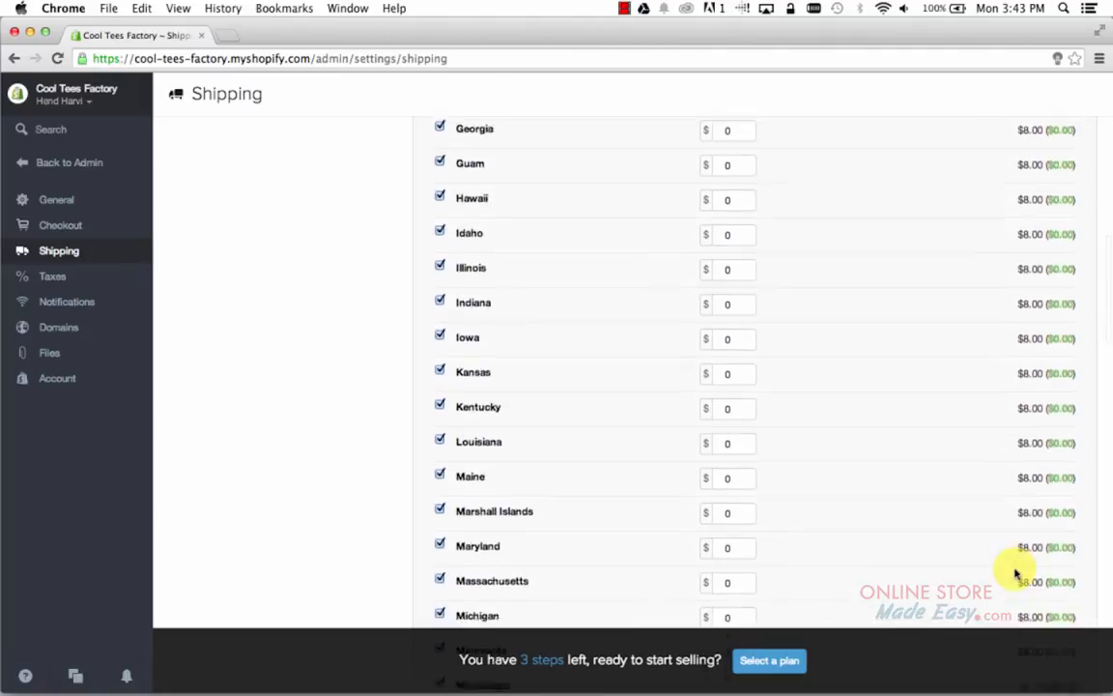
scroll(1015, 573, down, 10)
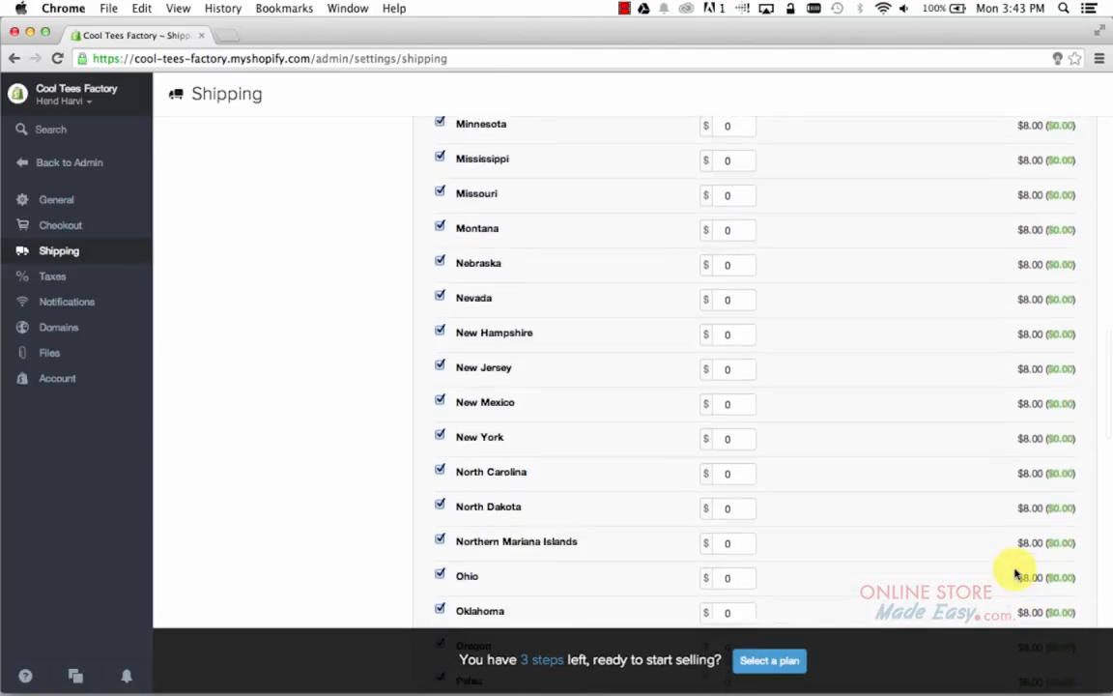
scroll(1015, 573, down, 11)
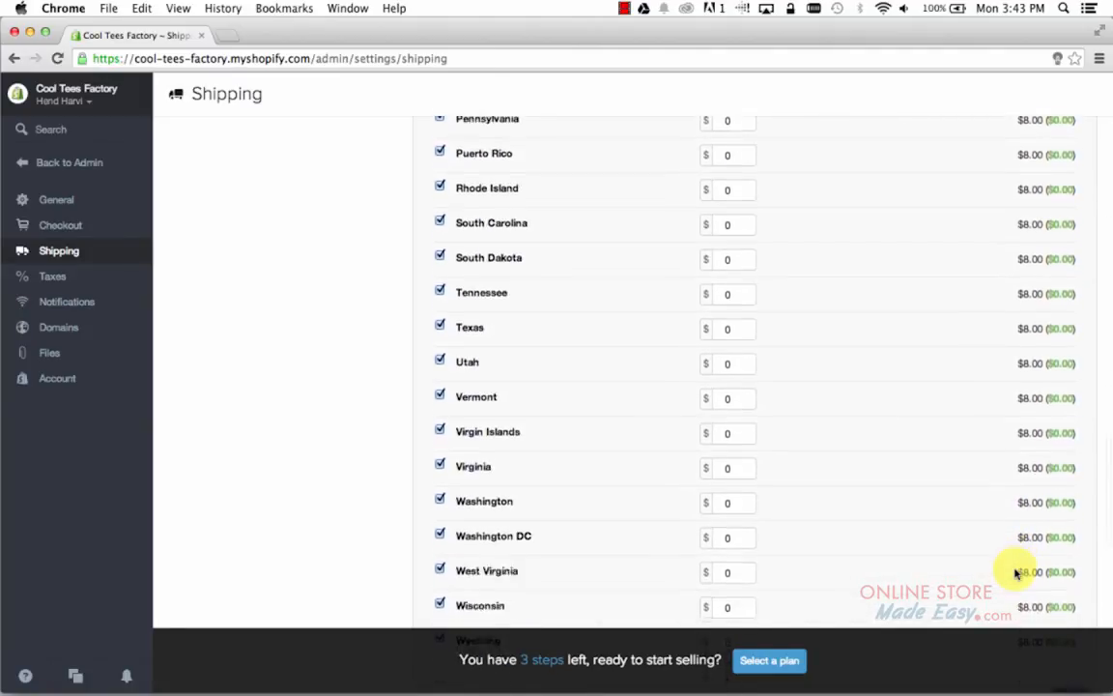
scroll(1015, 573, down, 4)
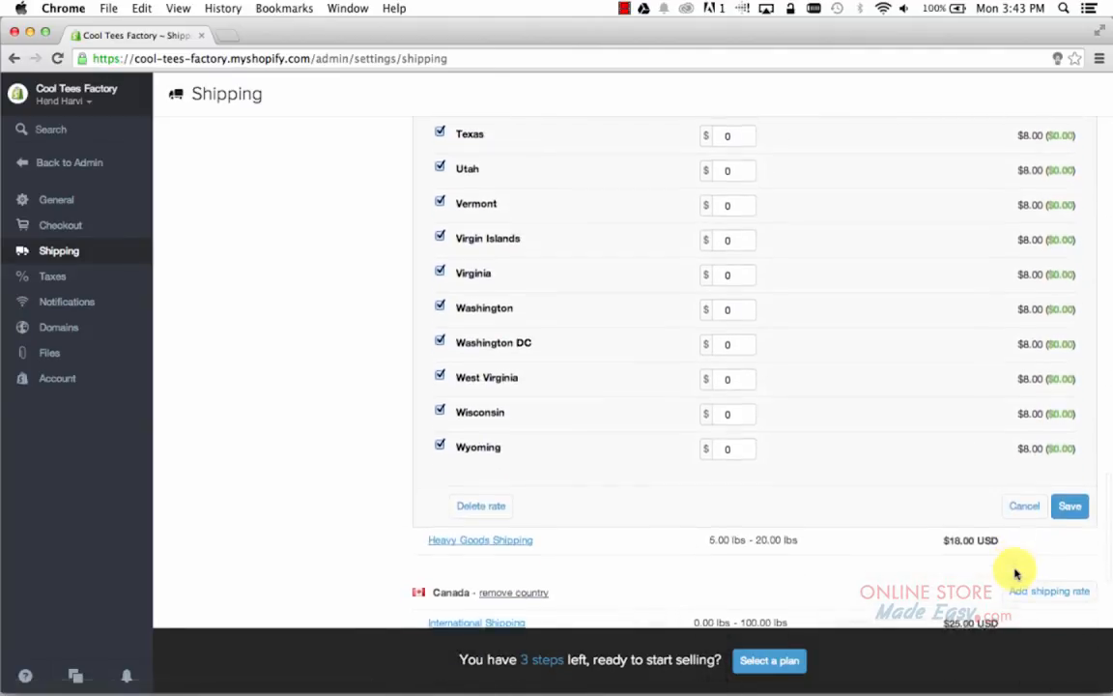
click(1068, 506)
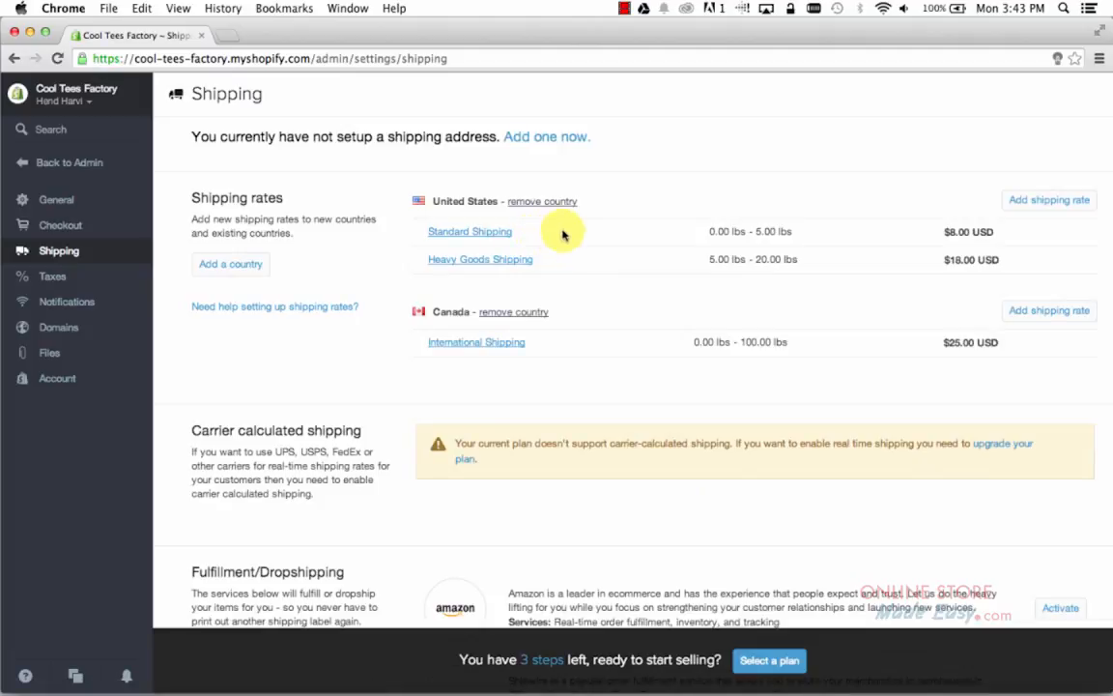
Start a new United States shipping rate named "Free Shipping" with criteria based on order price.
click(1034, 203)
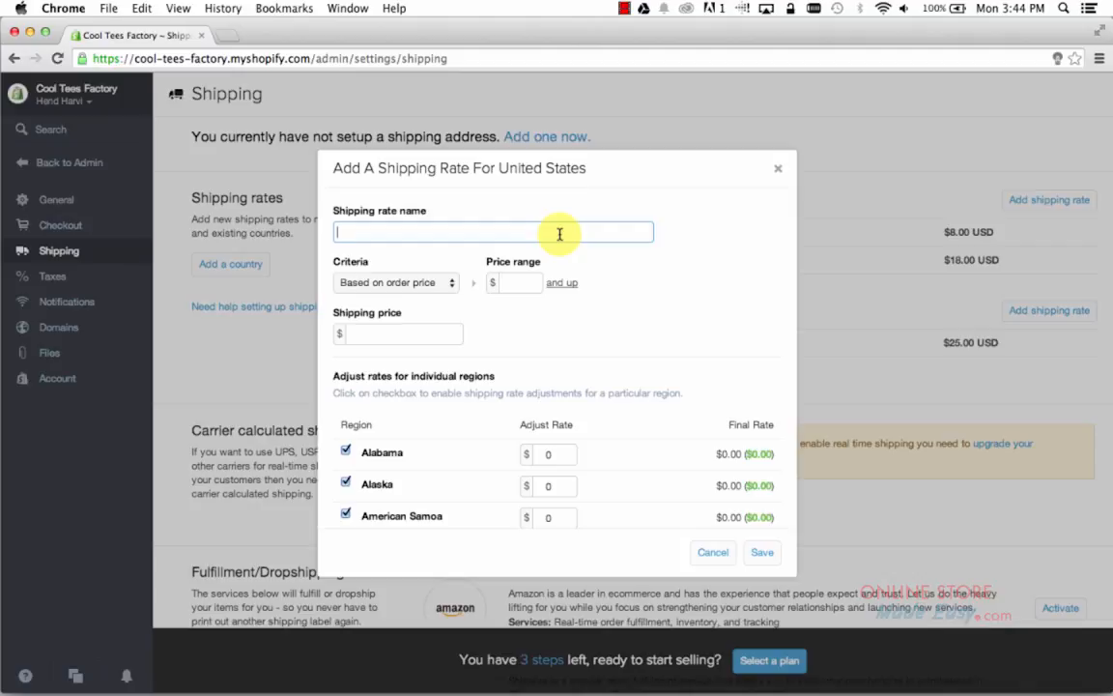
text(Free )
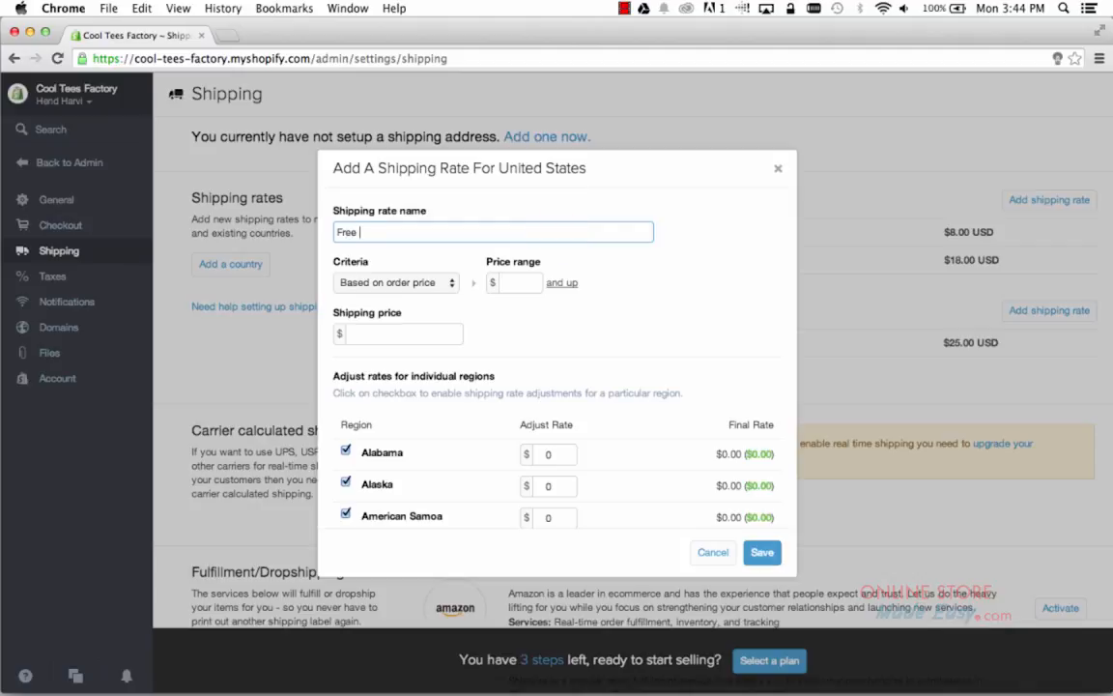
text(Shipping)
key(Tab)
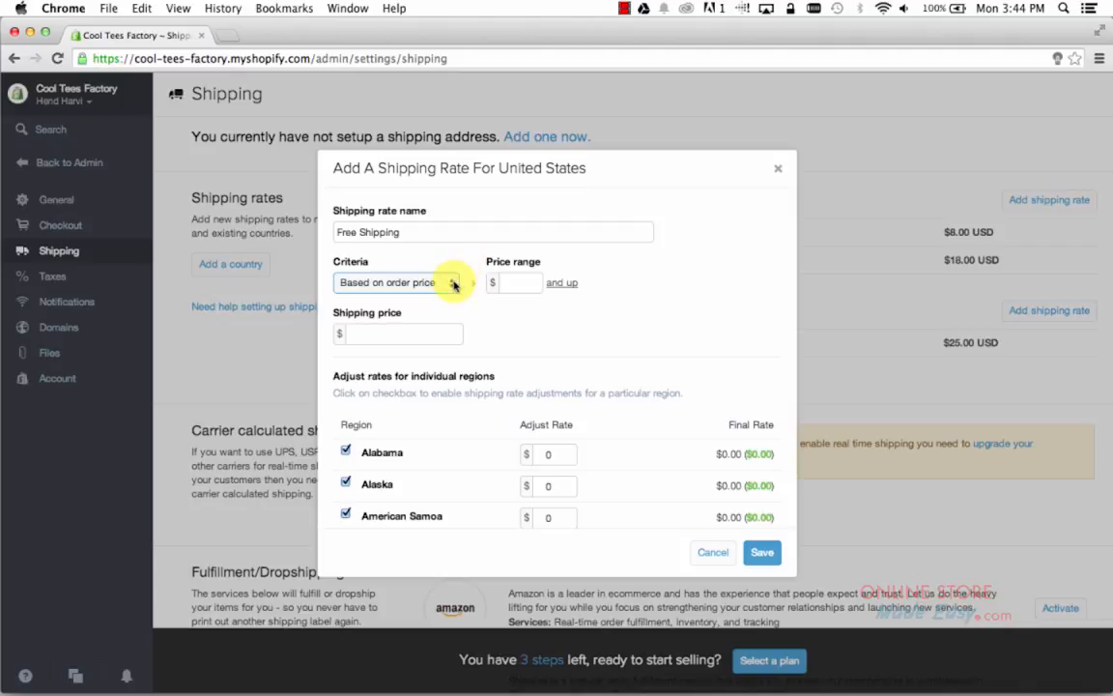
click(455, 283)
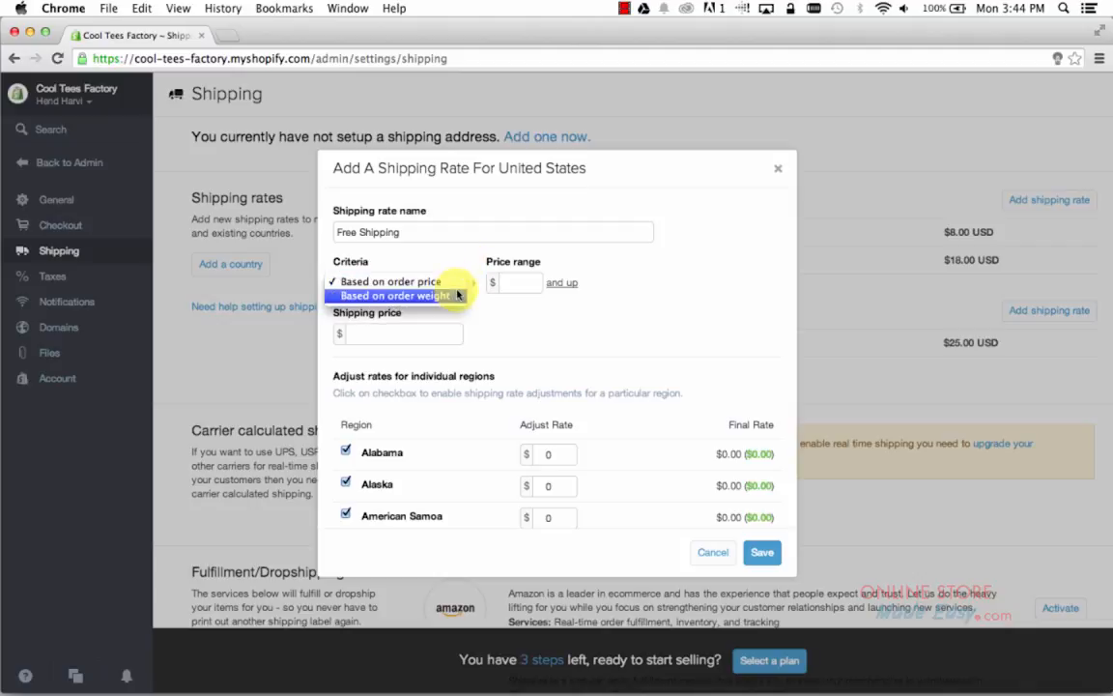
click(458, 285)
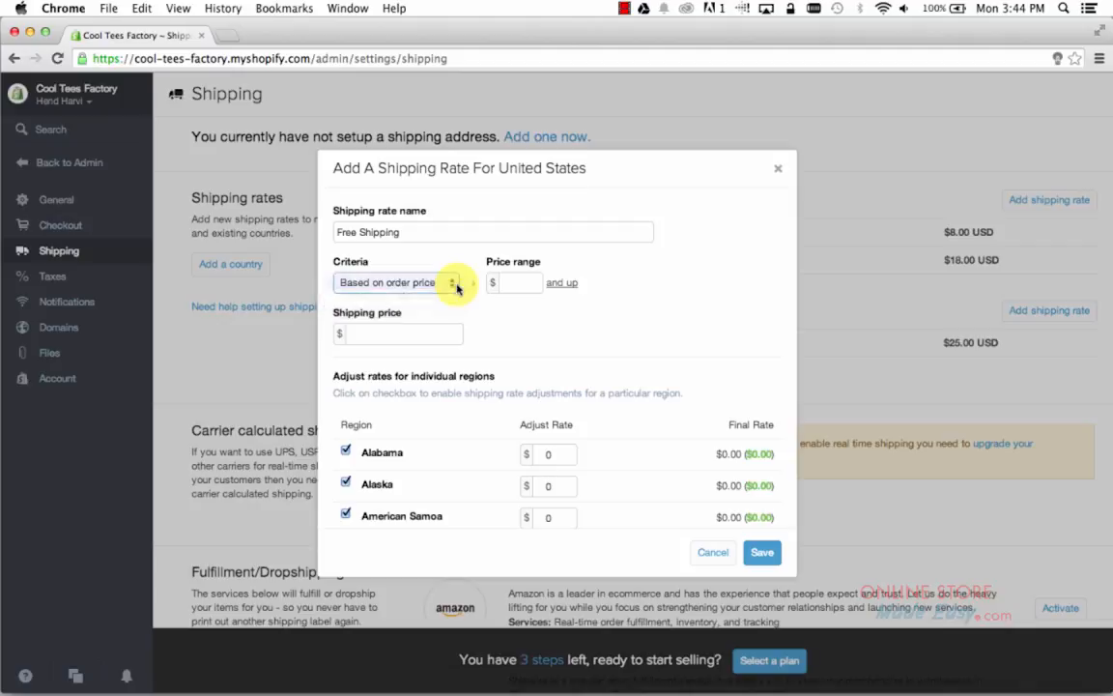
Set the Free Shipping rate's price range to orders of $100 and up.
click(525, 283)
text(1)
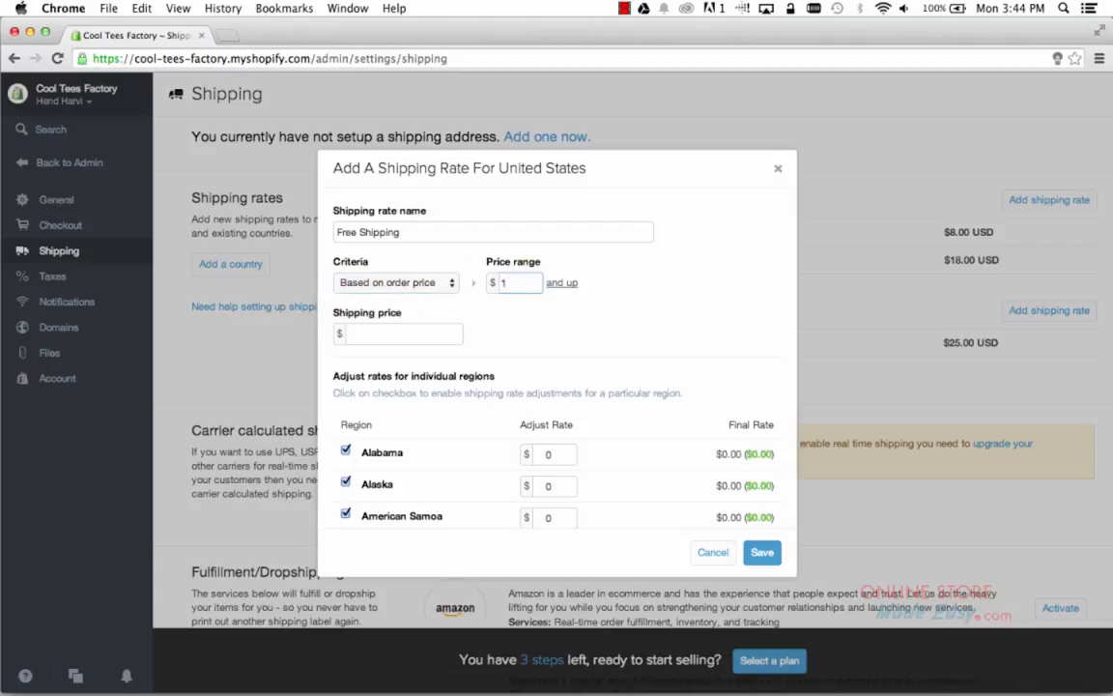
text(00)
click(582, 296)
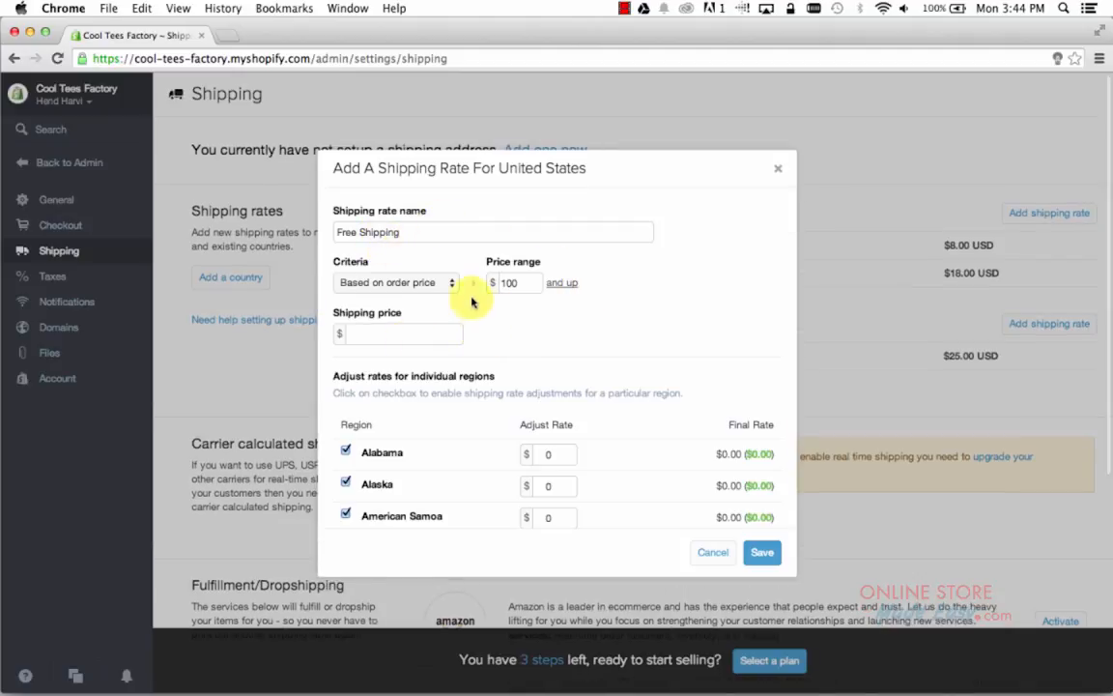
Set the Free Shipping rate's shipping price to $0 and save the new United States rate.
click(387, 335)
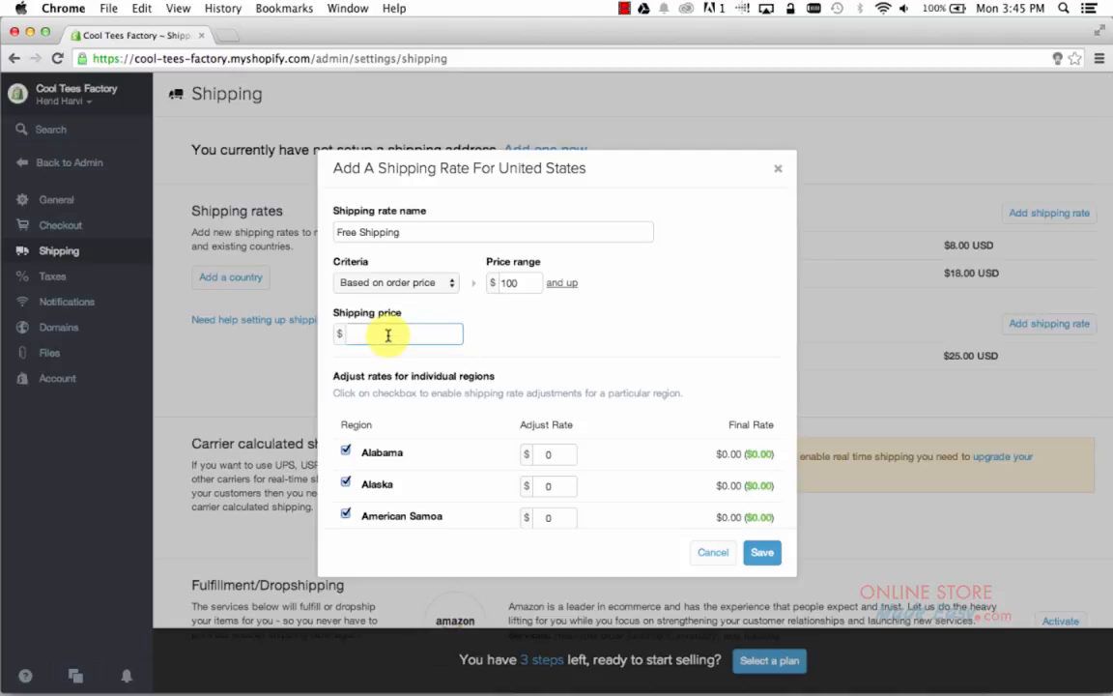
text(0)
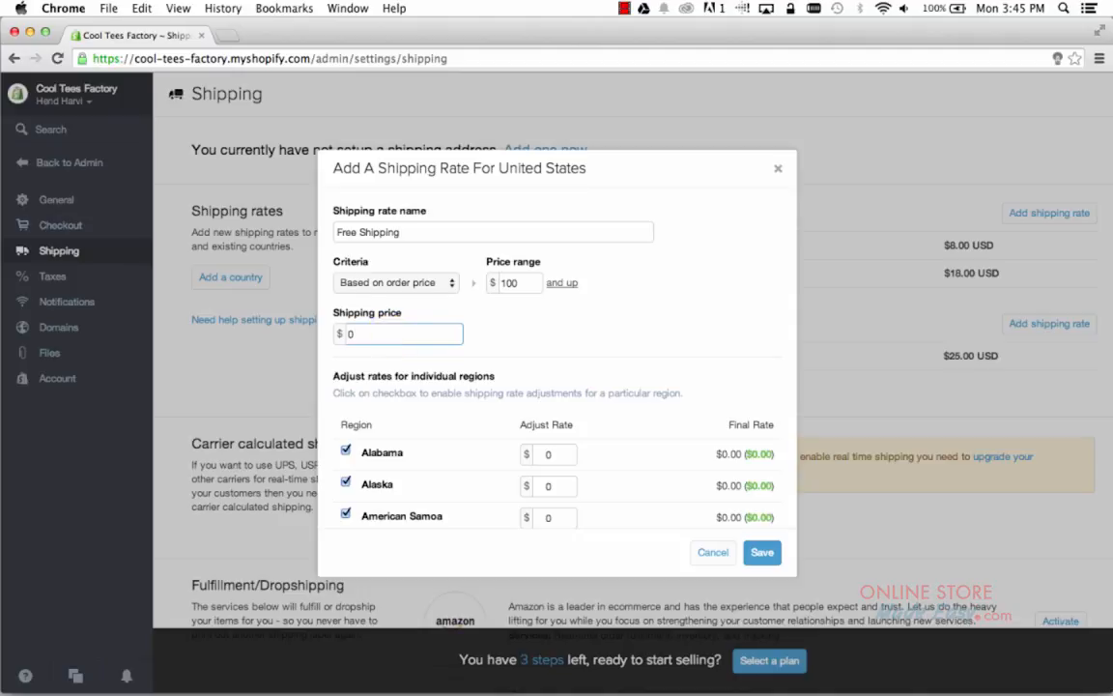
click(553, 346)
scroll(599, 357, down, 5)
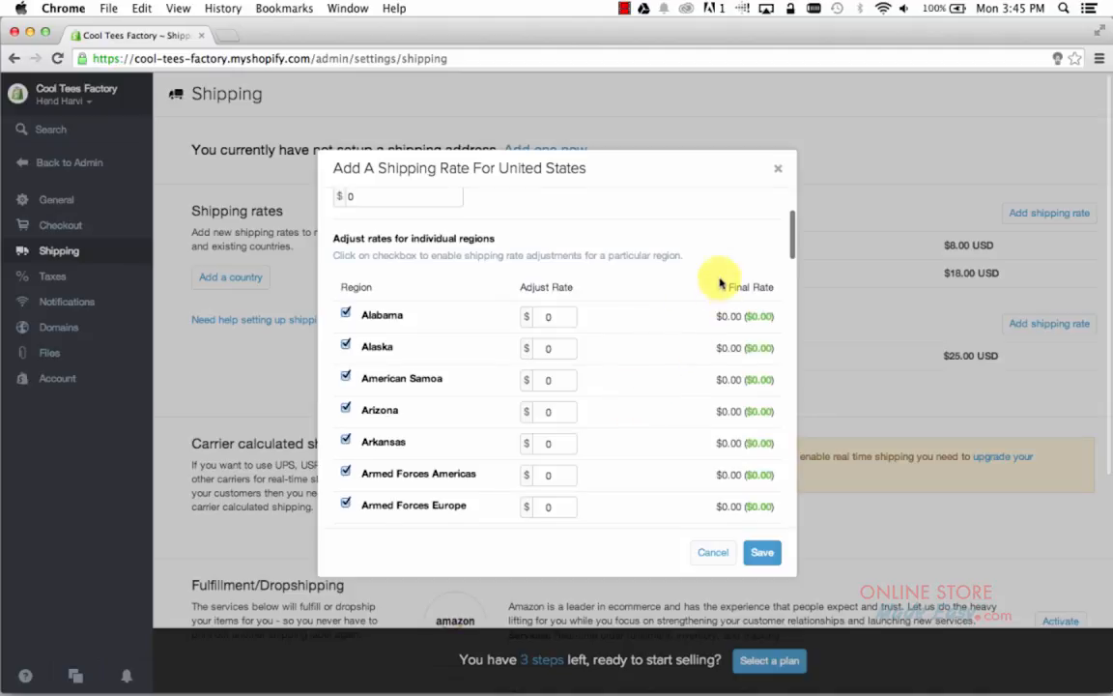
scroll(667, 319, up, 5)
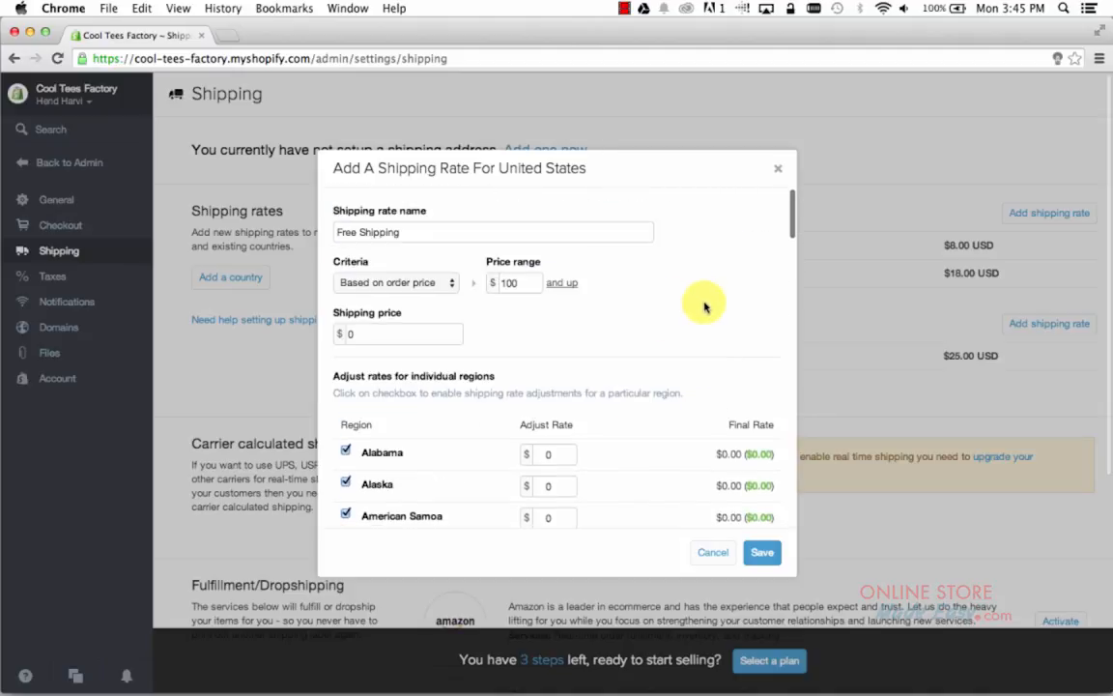
click(764, 554)
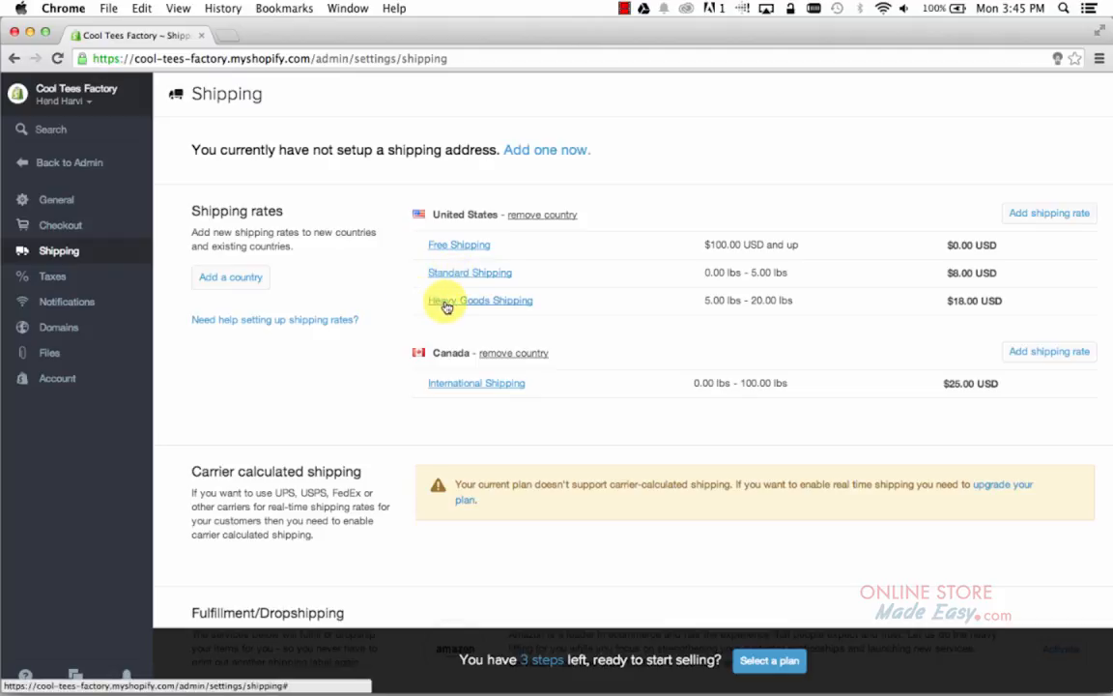
Review the form for adding a Canada shipping rate, including its criteria choice, and close it without saving.
scroll(356, 330, down, 2)
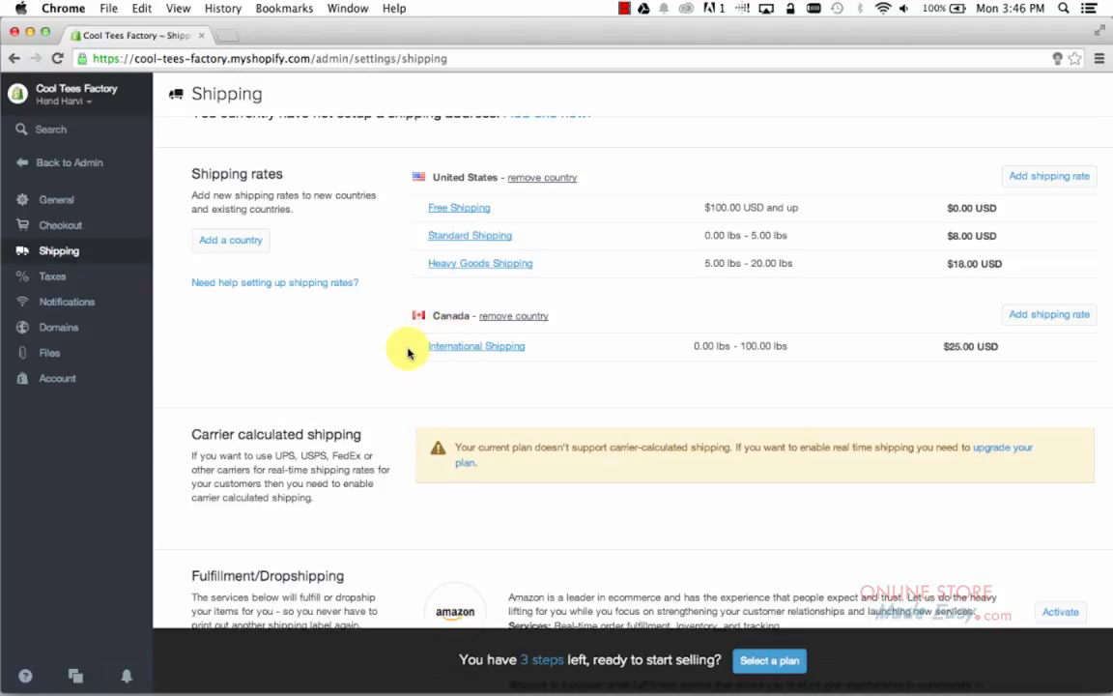
scroll(408, 350, up, 1)
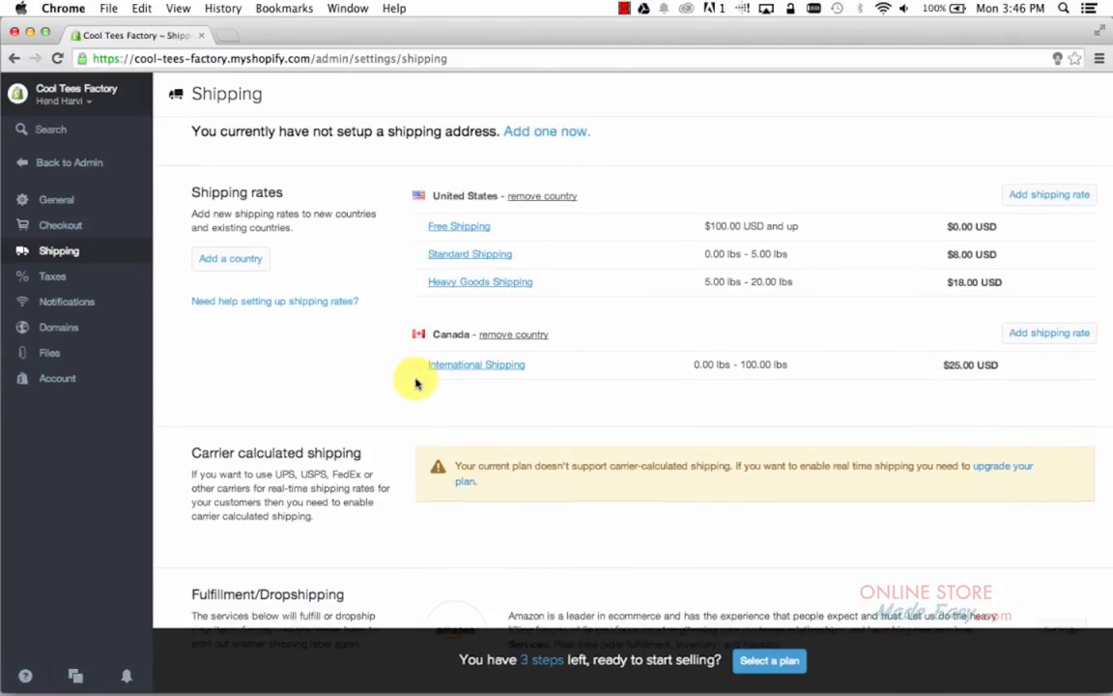
click(1040, 338)
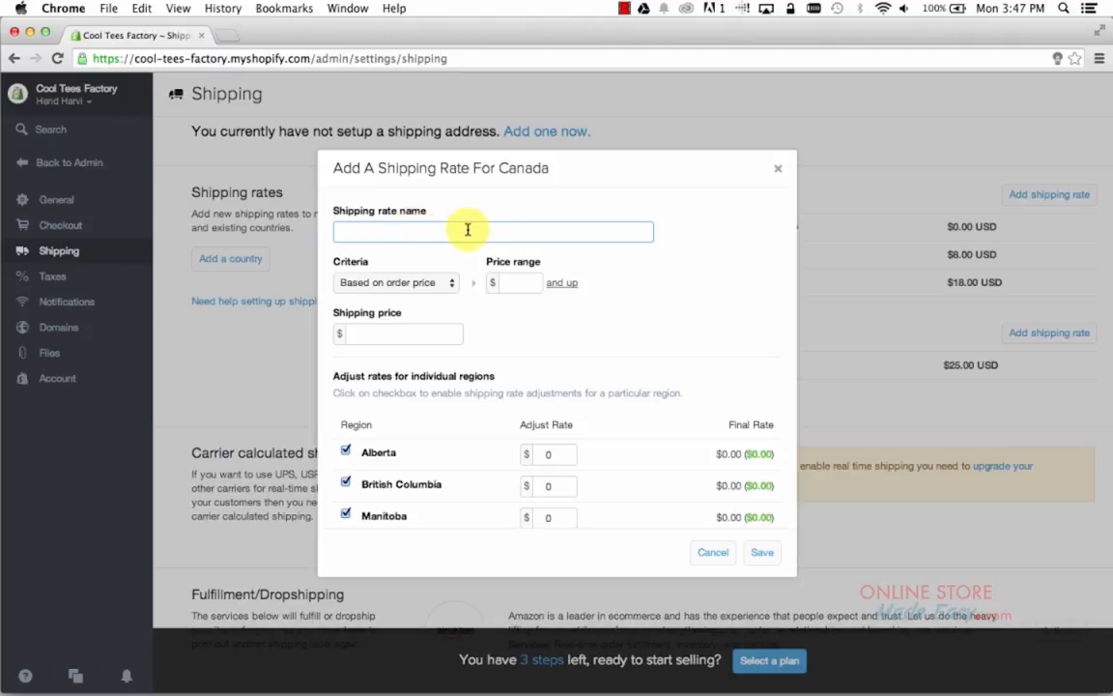
click(452, 285)
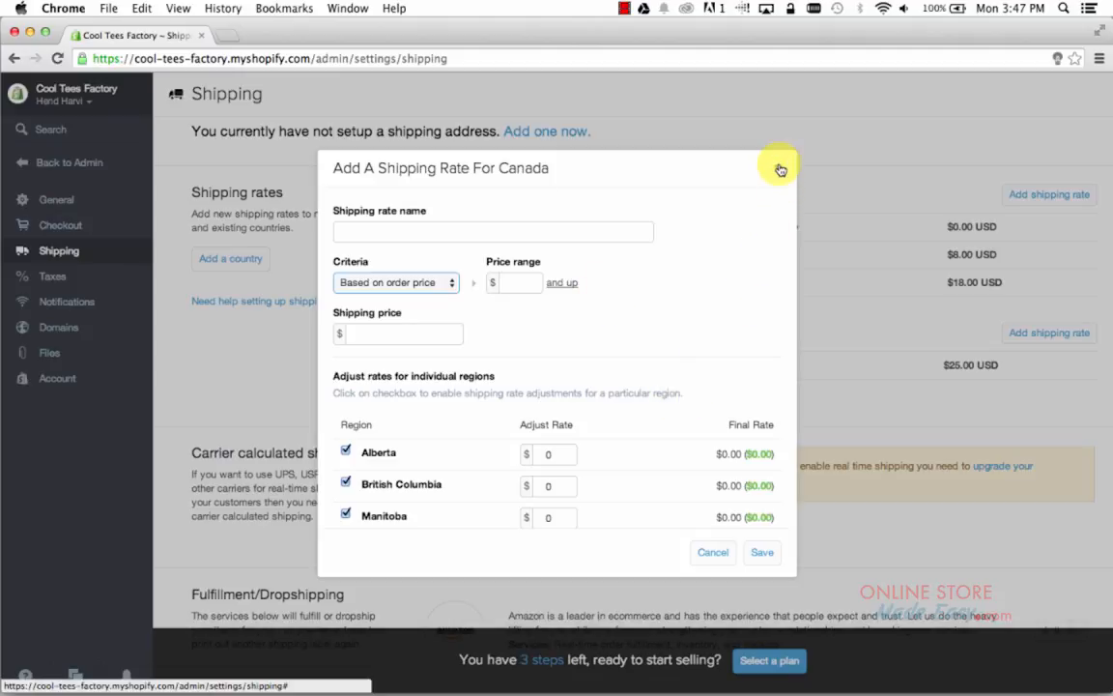
click(781, 170)
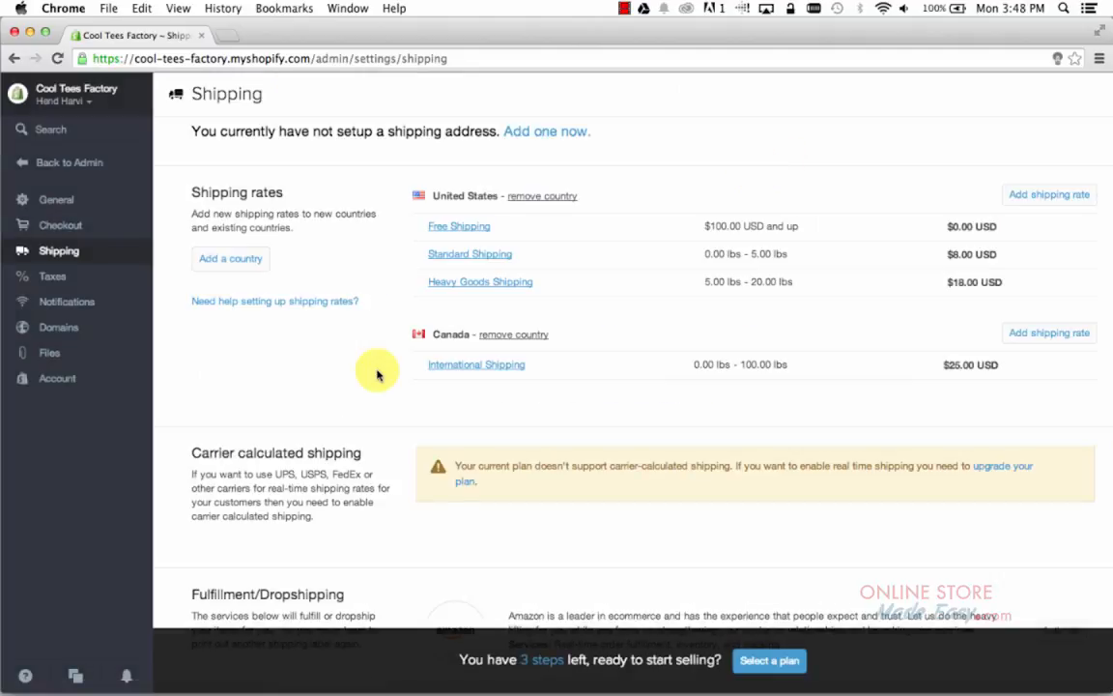
Review the carrier calculated shipping section and the Fulfillment/Dropshipping services on the shipping settings page.
scroll(377, 375, down, 5)
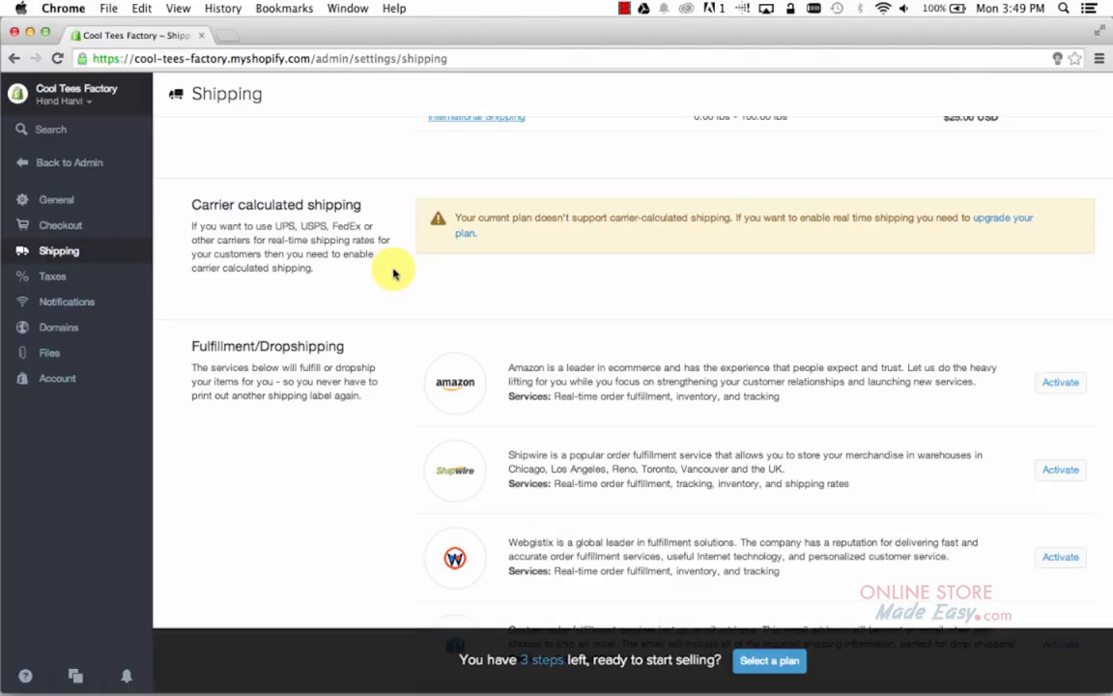
scroll(393, 274, down, 2)
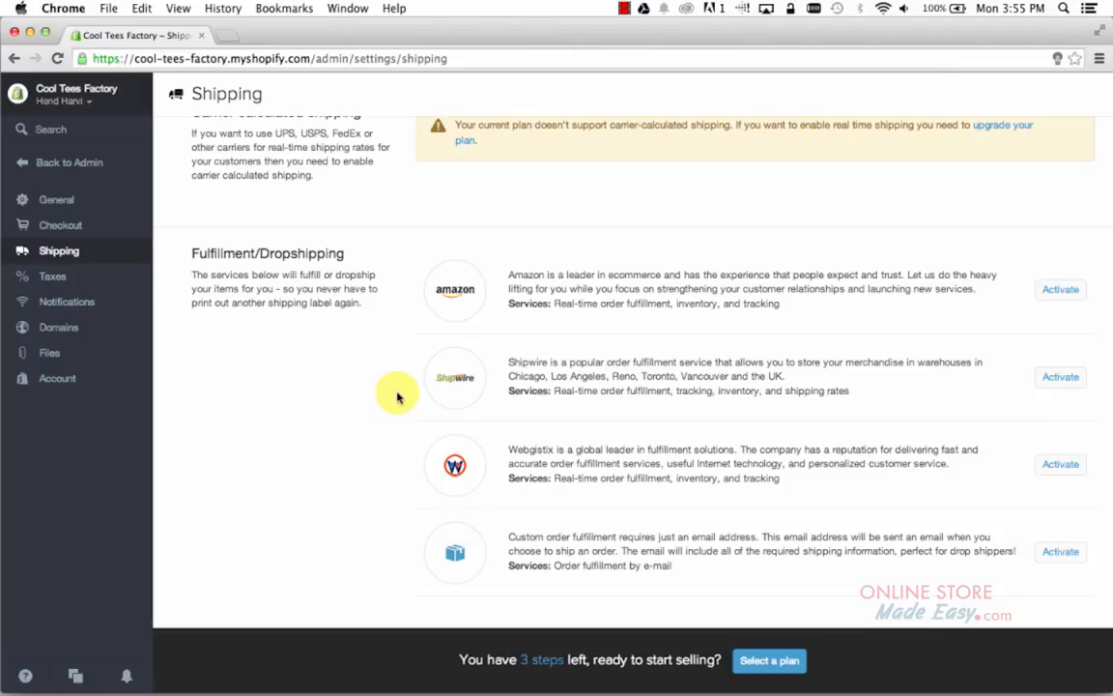
scroll(396, 397, up, 5)
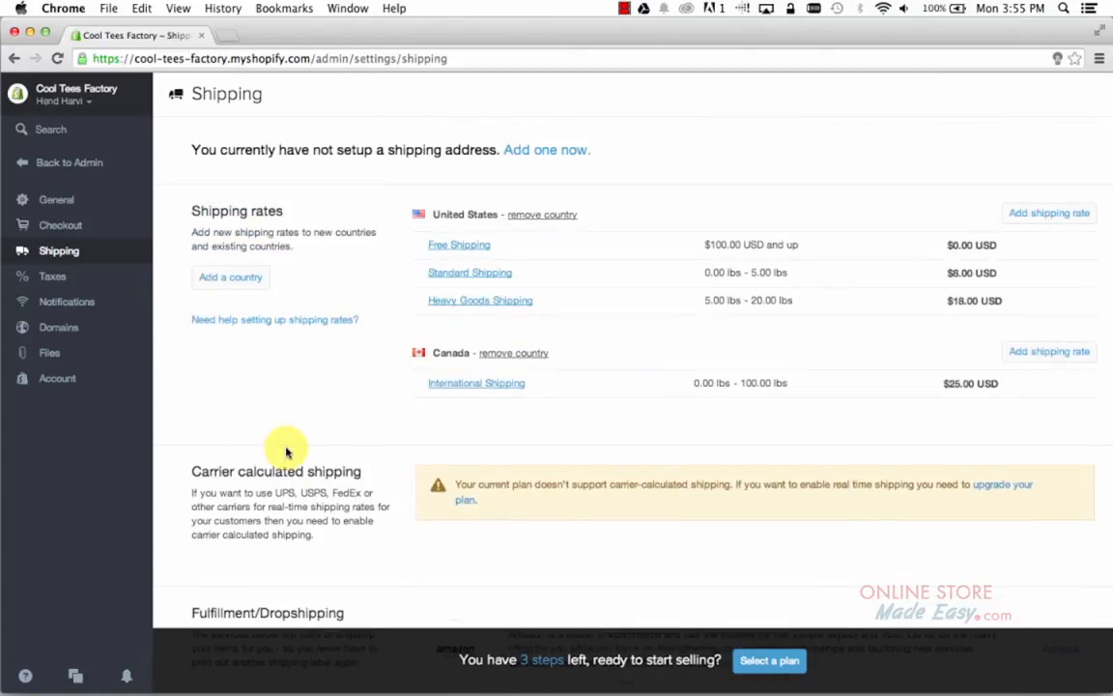